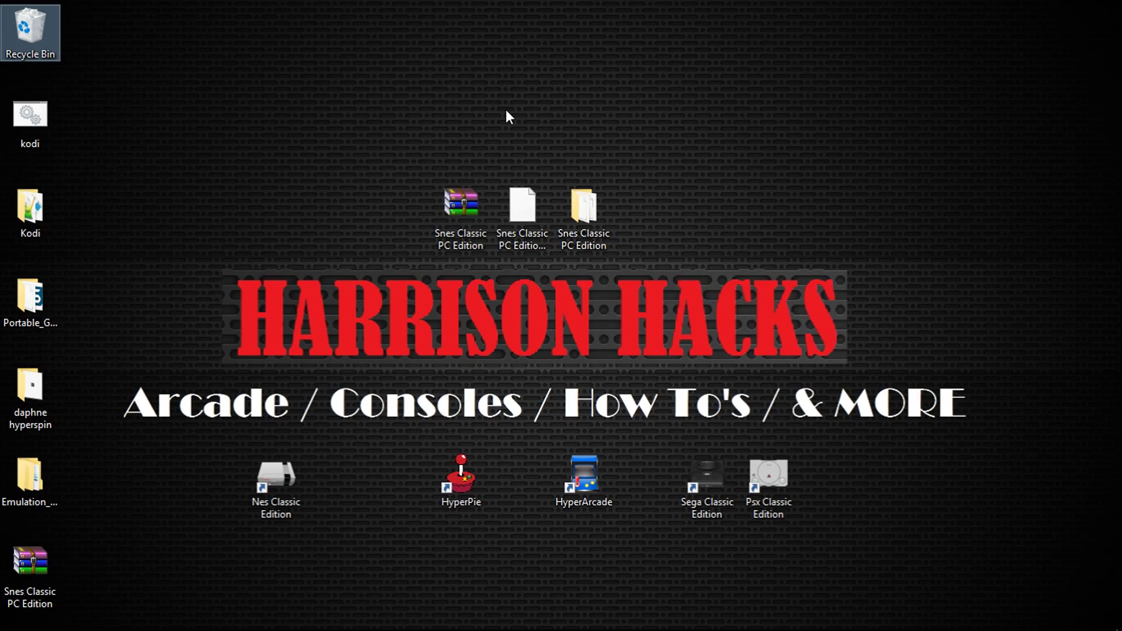
- Move the extracted Snes Classic PC Edition folder from the desktop to the root of the C: drive
right_click(463, 210)
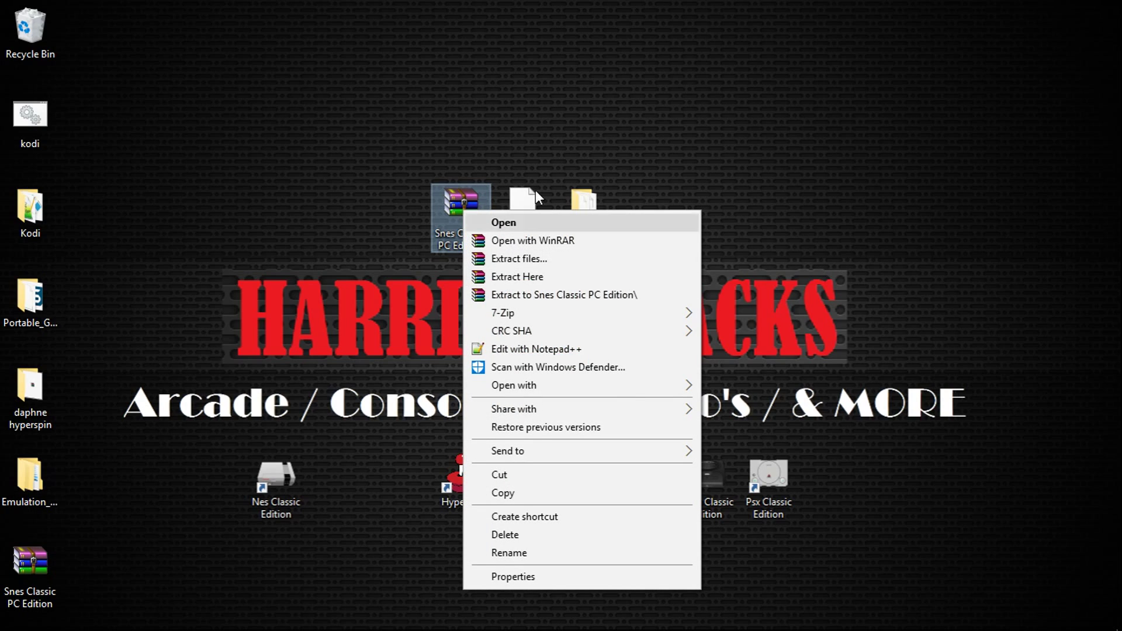
left_click(569, 134)
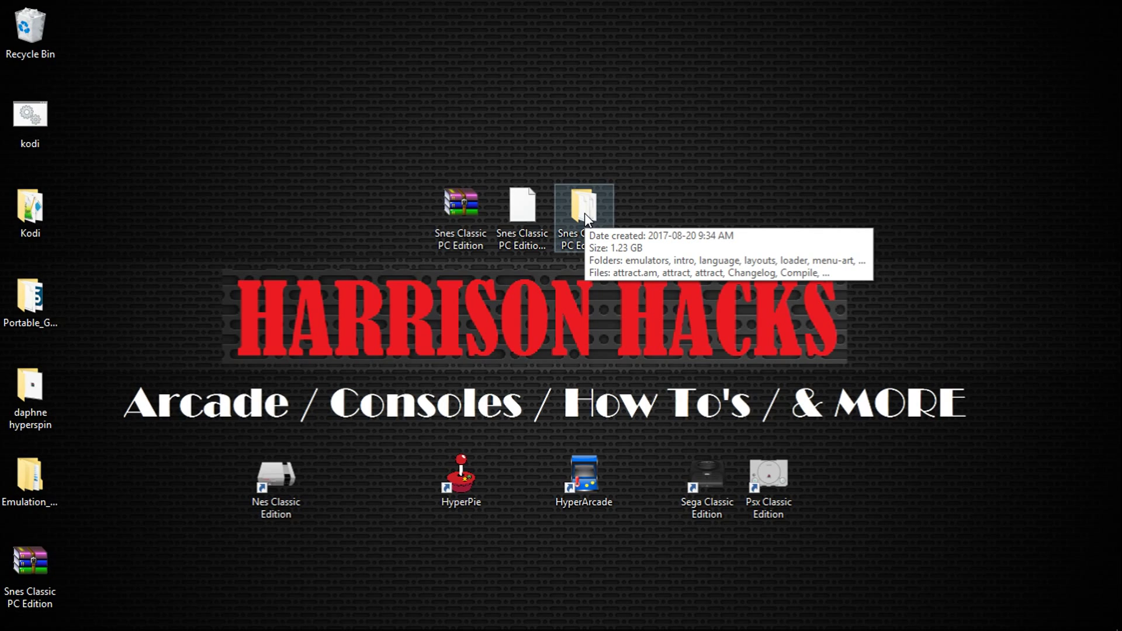
right_click(585, 213)
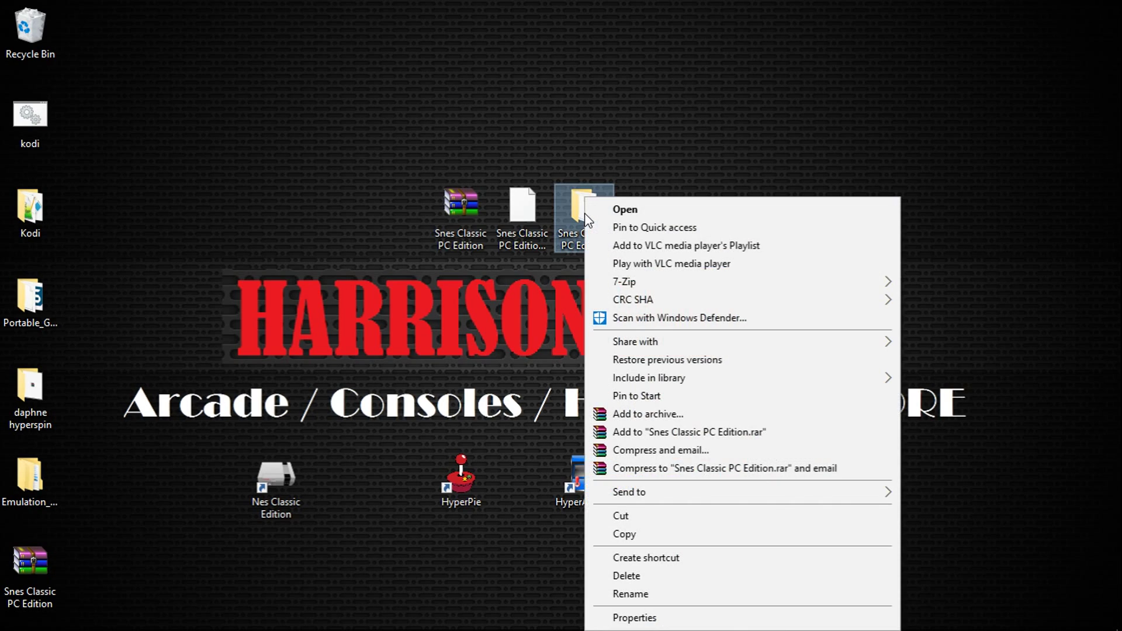
left_click(625, 518)
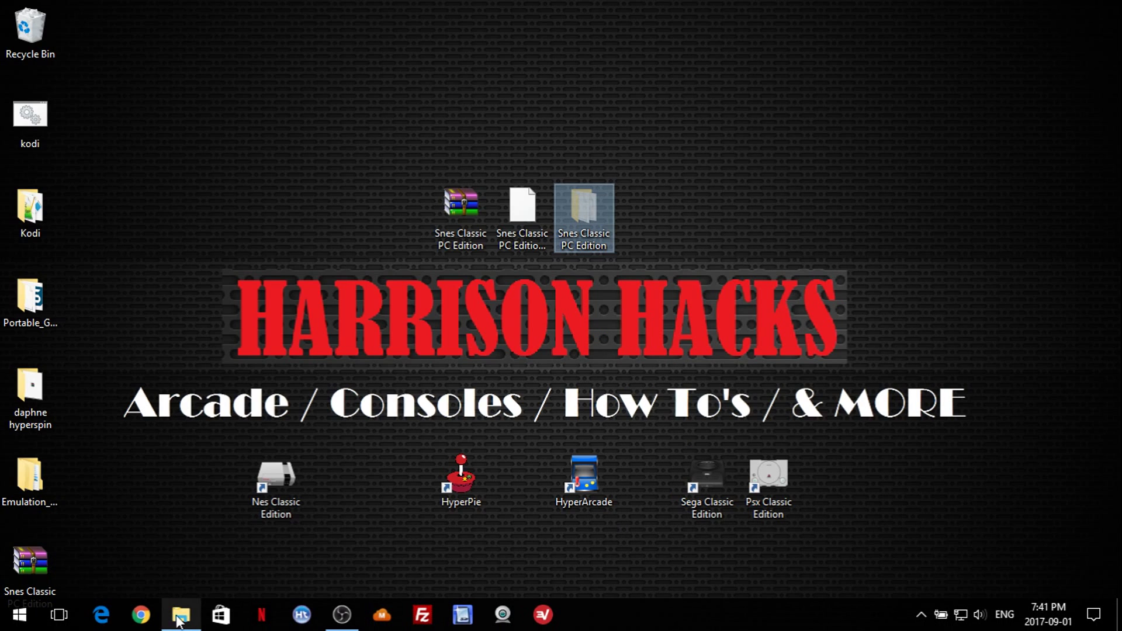
left_click(180, 616)
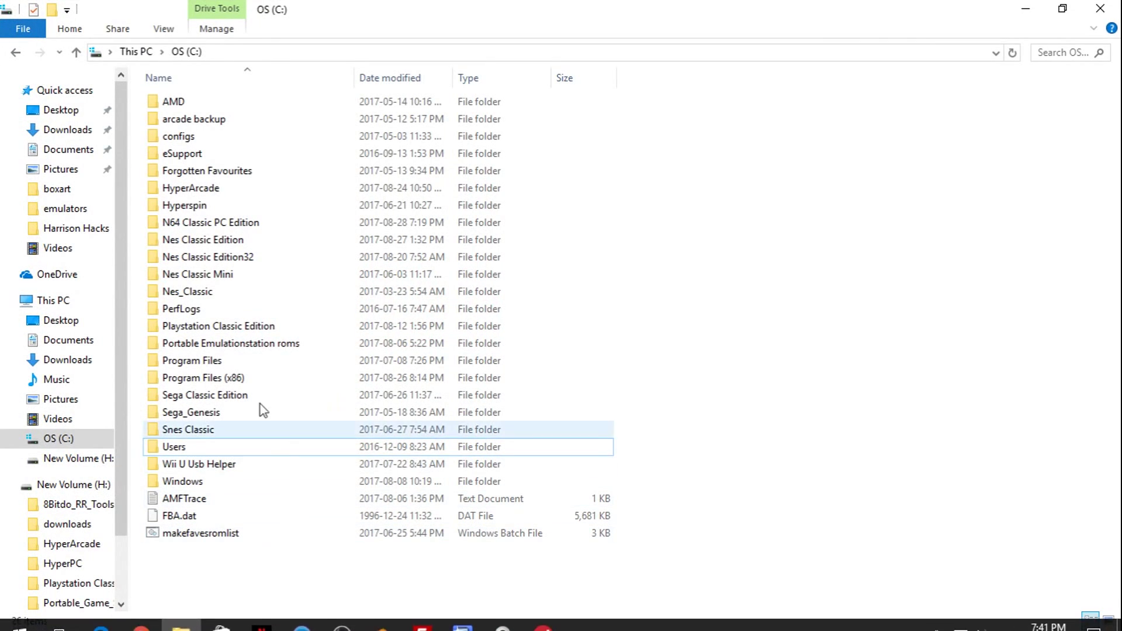
right_click(203, 591)
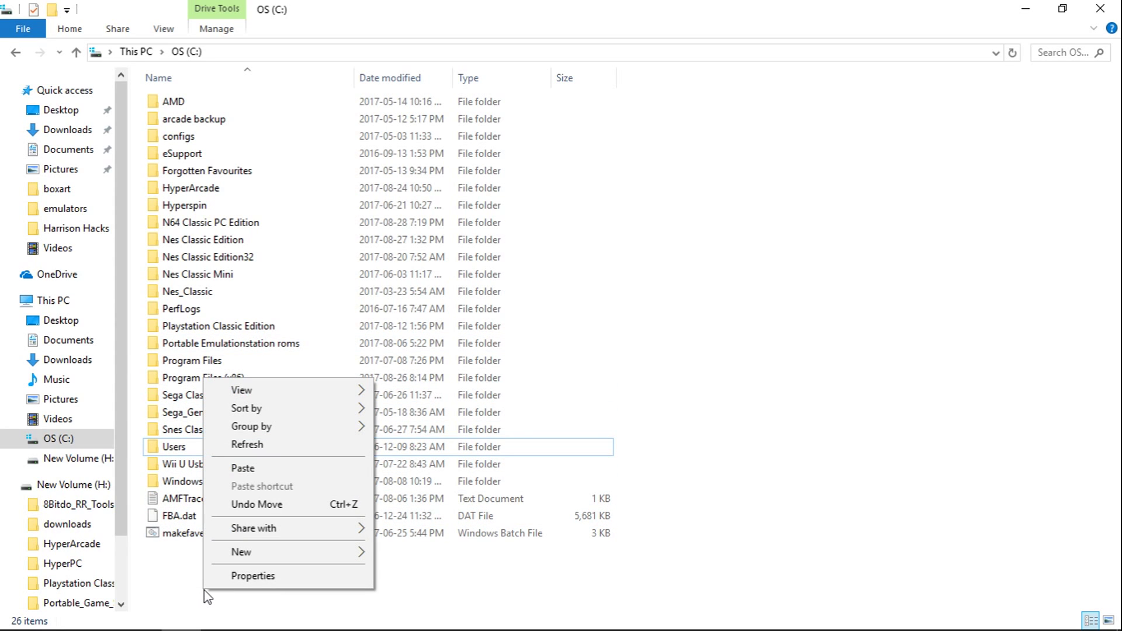
left_click(295, 470)
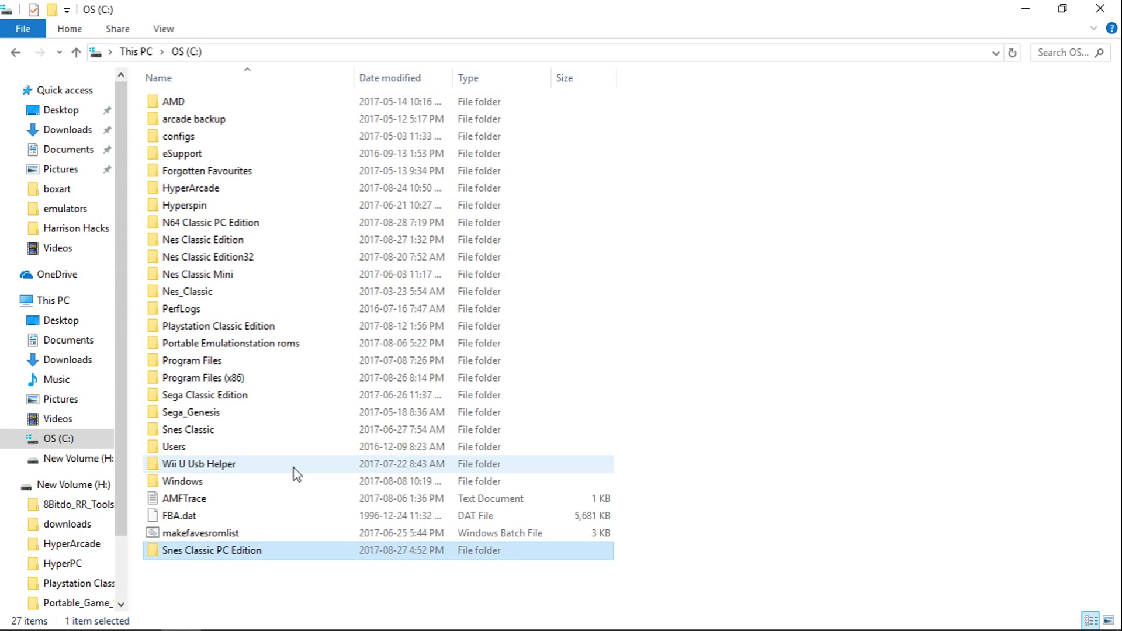
- Open the RetroArch folder inside Snes Classic PC Edition and launch the retroarch application
double_click(230, 560)
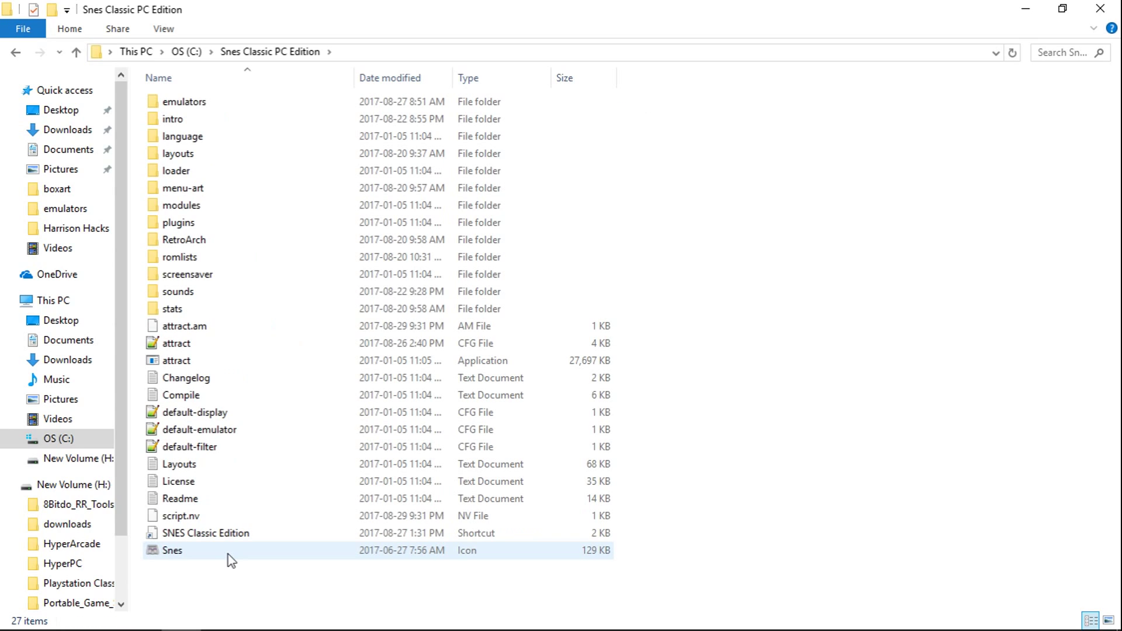
double_click(229, 248)
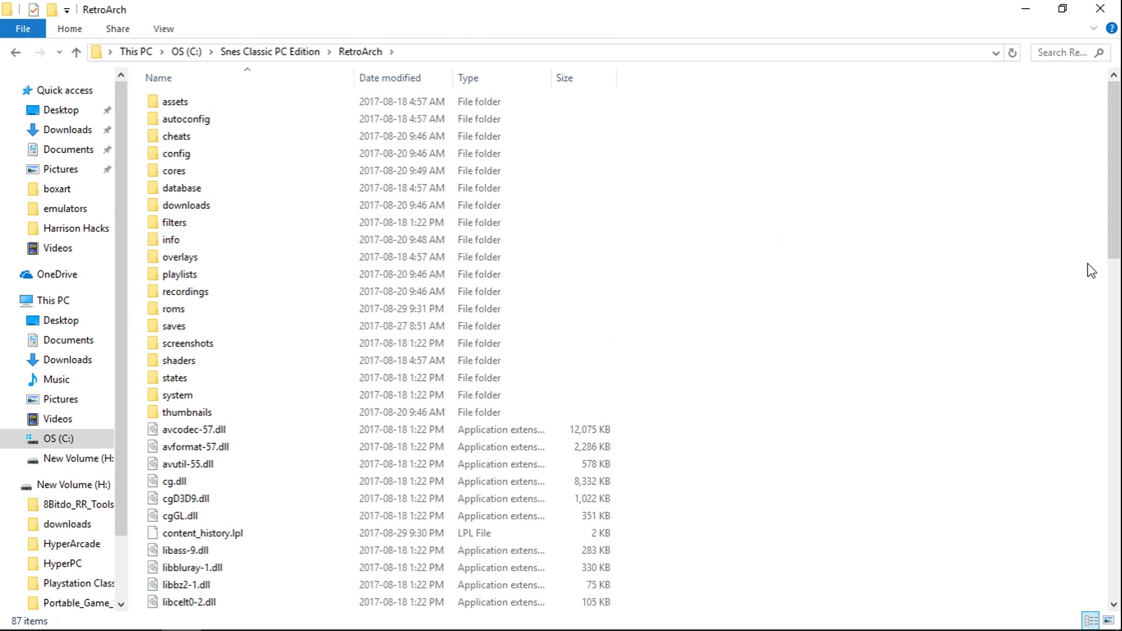
left_click_drag(1115, 237, 1066, 602)
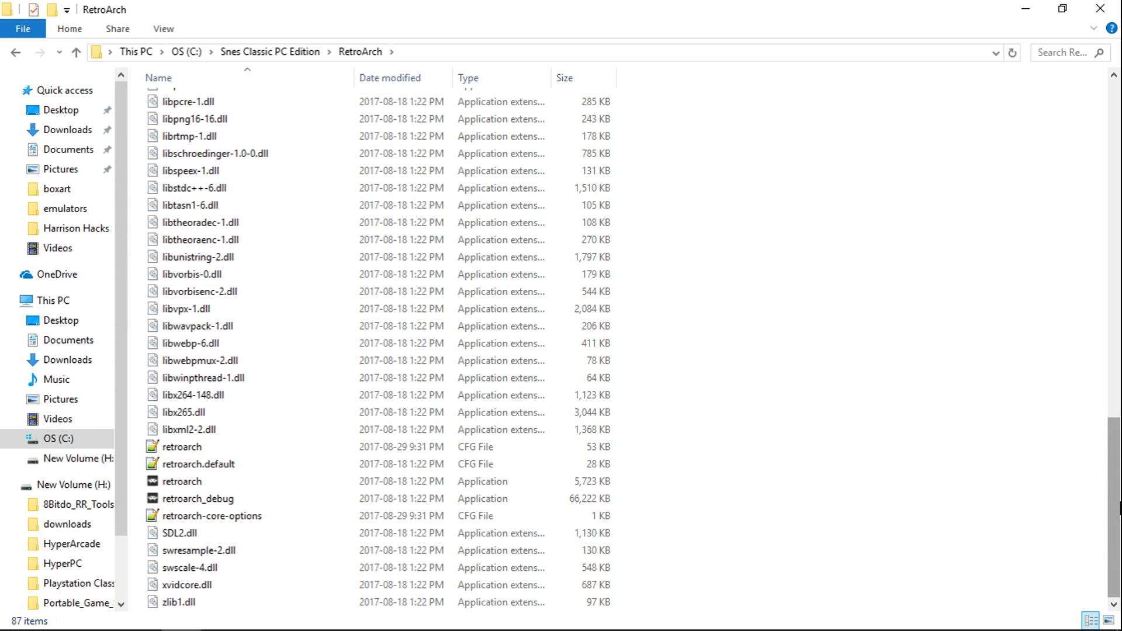
left_click_drag(1117, 508, 1116, 176)
left_click_drag(1120, 100, 1098, 500)
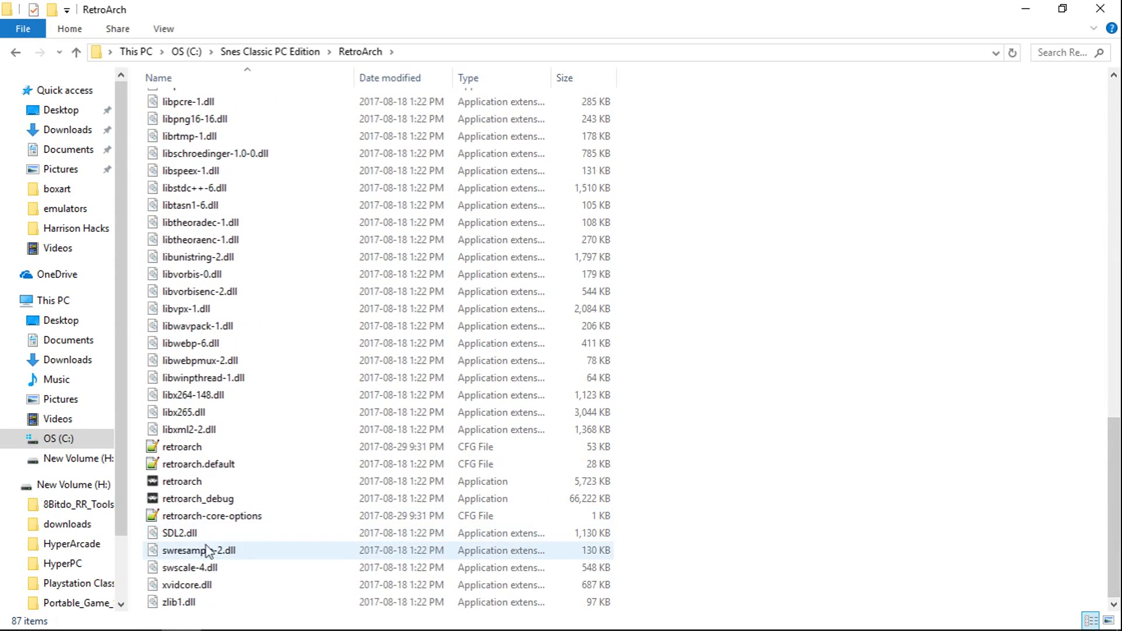
double_click(207, 485)
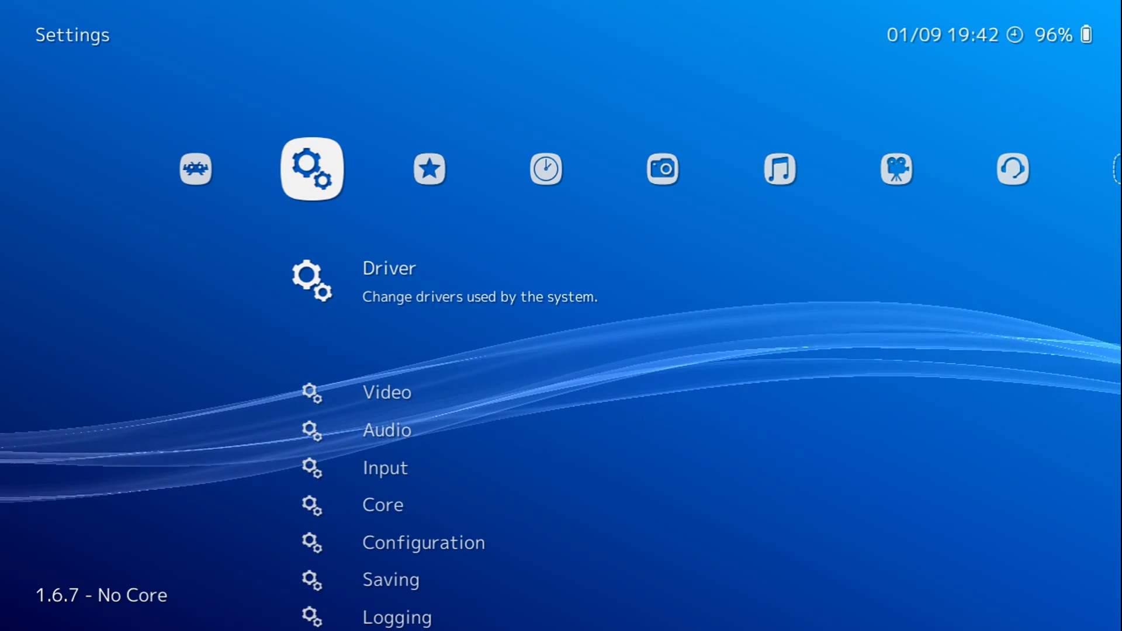
- Open the Input User 1 Binds from the Input settings
key("Down")
key("Down")
key("Down")
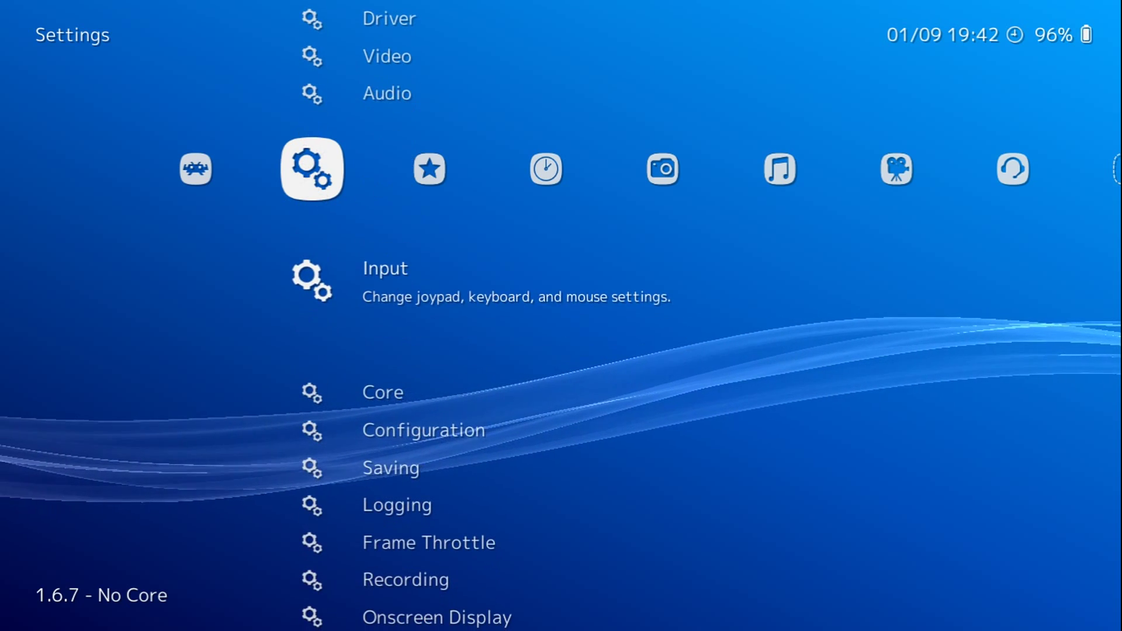
key("Return")
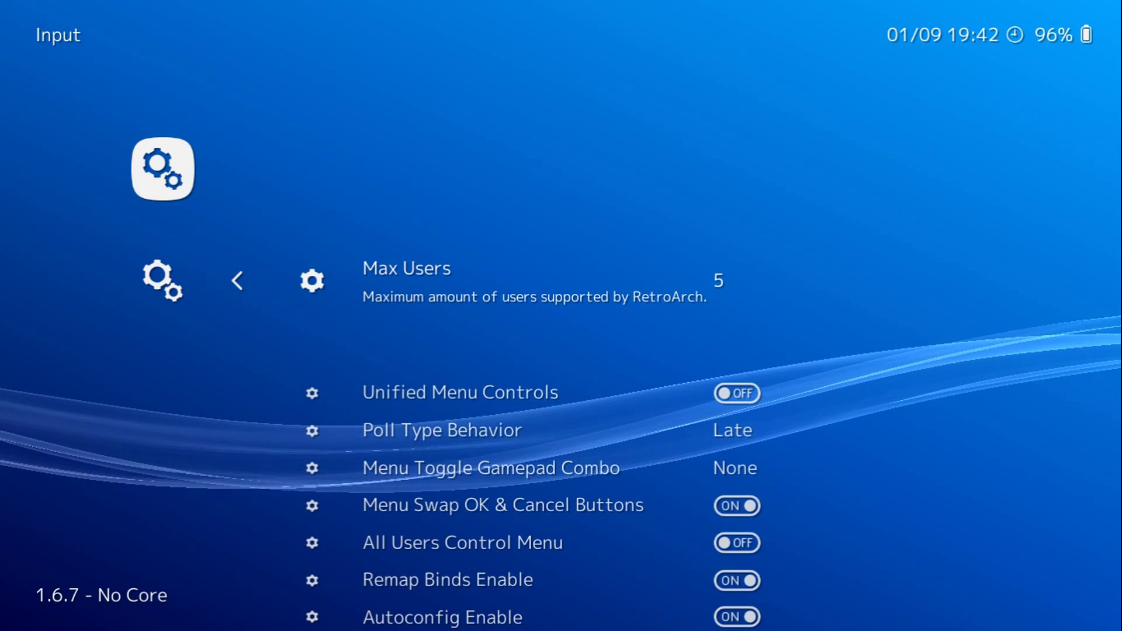
key("Down")
key("Down")
key("Down")
key("Down")
key("Down")
key("Down")
key("Down")
key("Down")
key("Down")
key("Down")
key("Down")
key("Down")
key("Down")
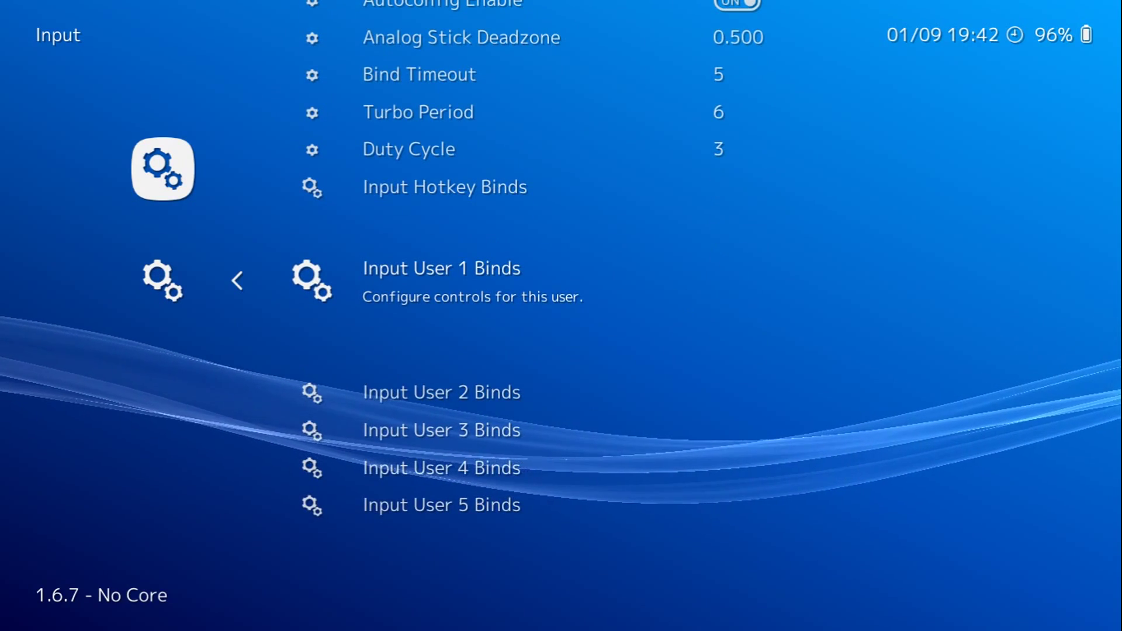
key("Return")
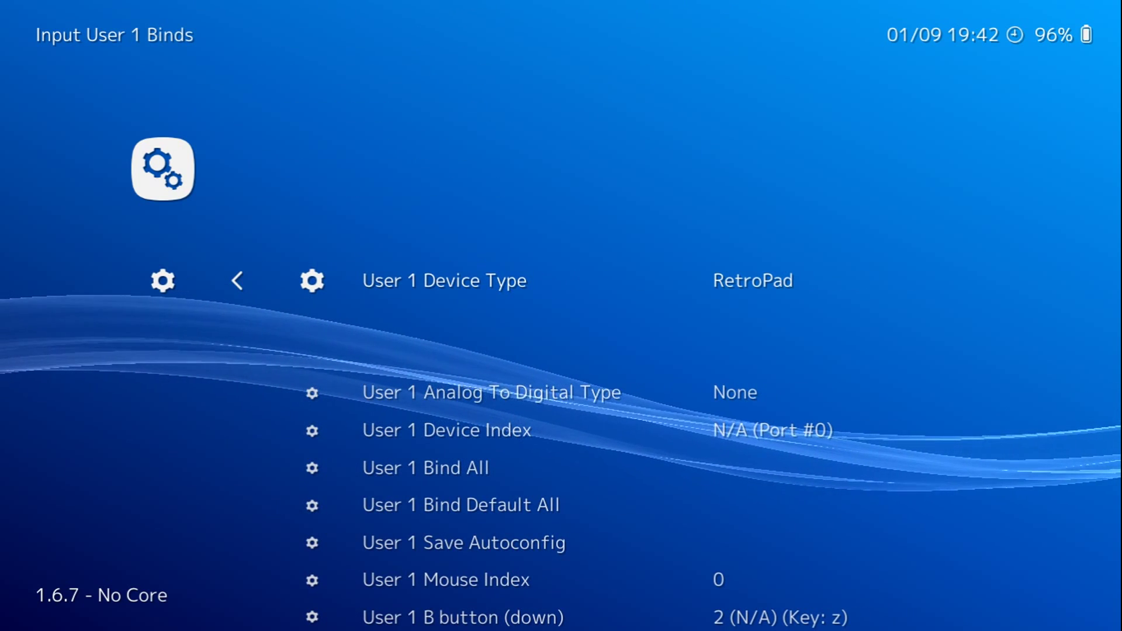
- Examine User 1's Bind All option and the individual button and D-pad assignments
key("Down")
key("Down")
key("Down")
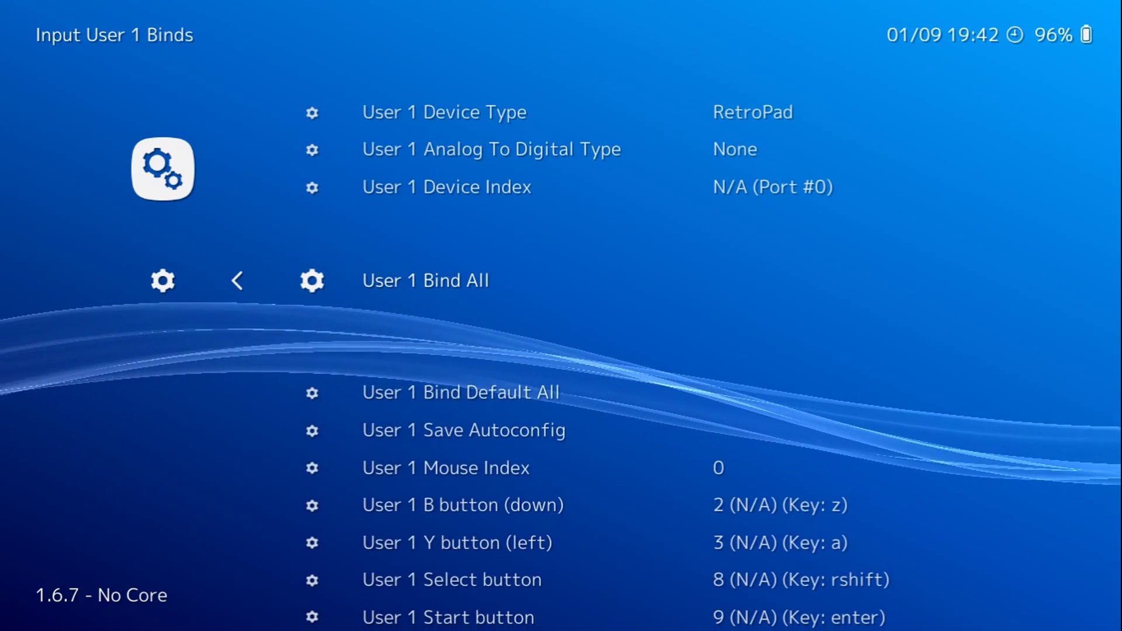
key("Down")
key("Down")
key("Down")
key("Down")
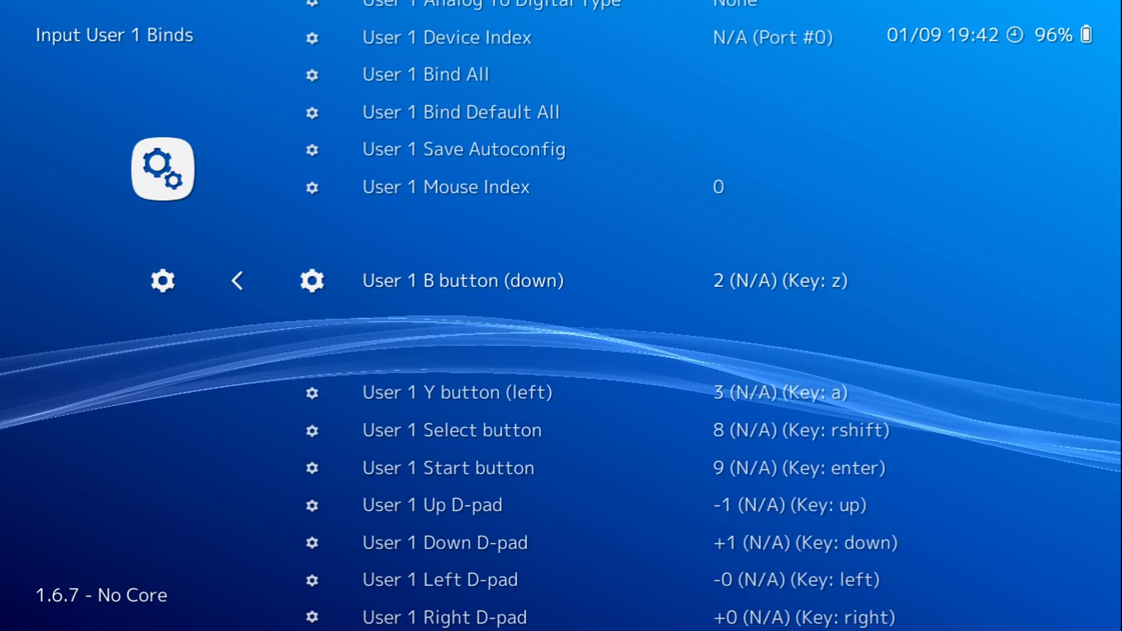
key("Down")
key("Up")
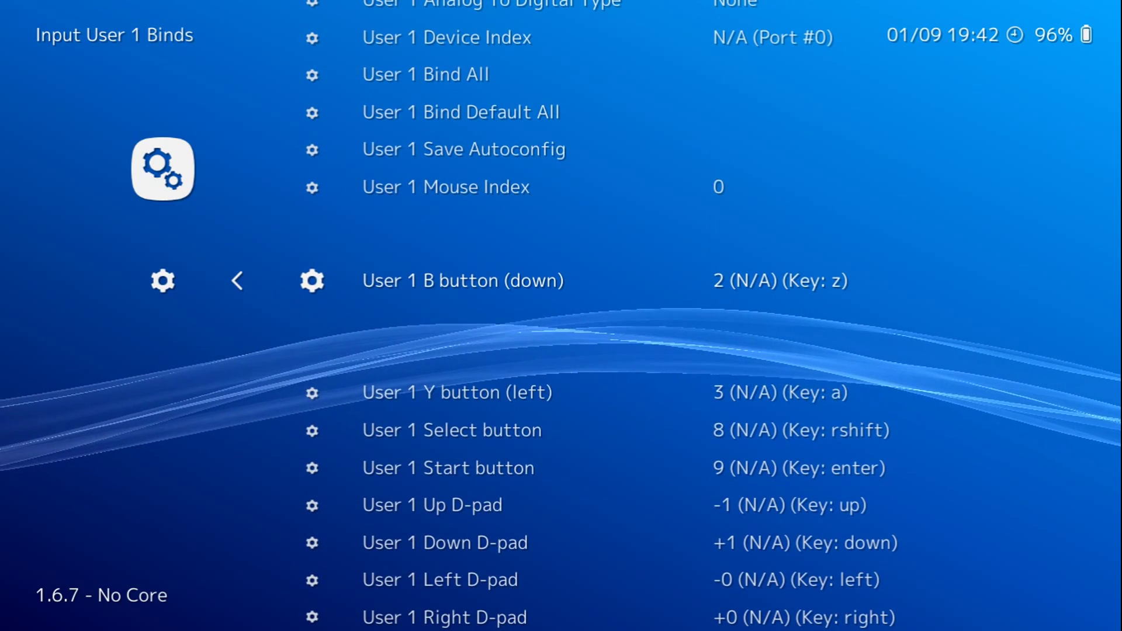
key("Down")
key("Down")
key("Down")
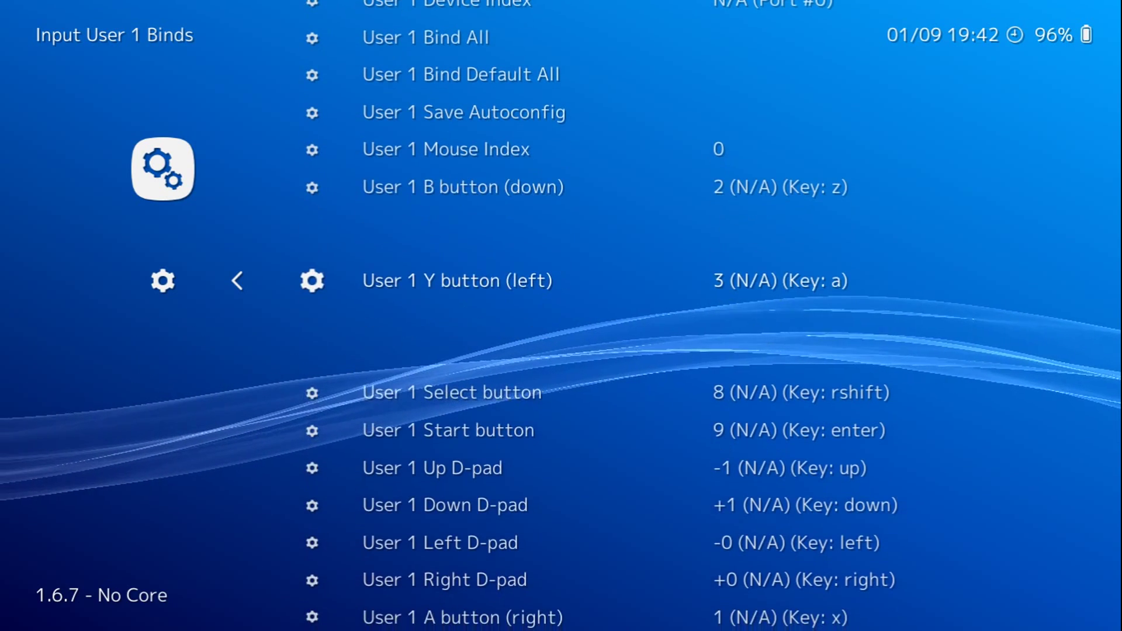
key("Down")
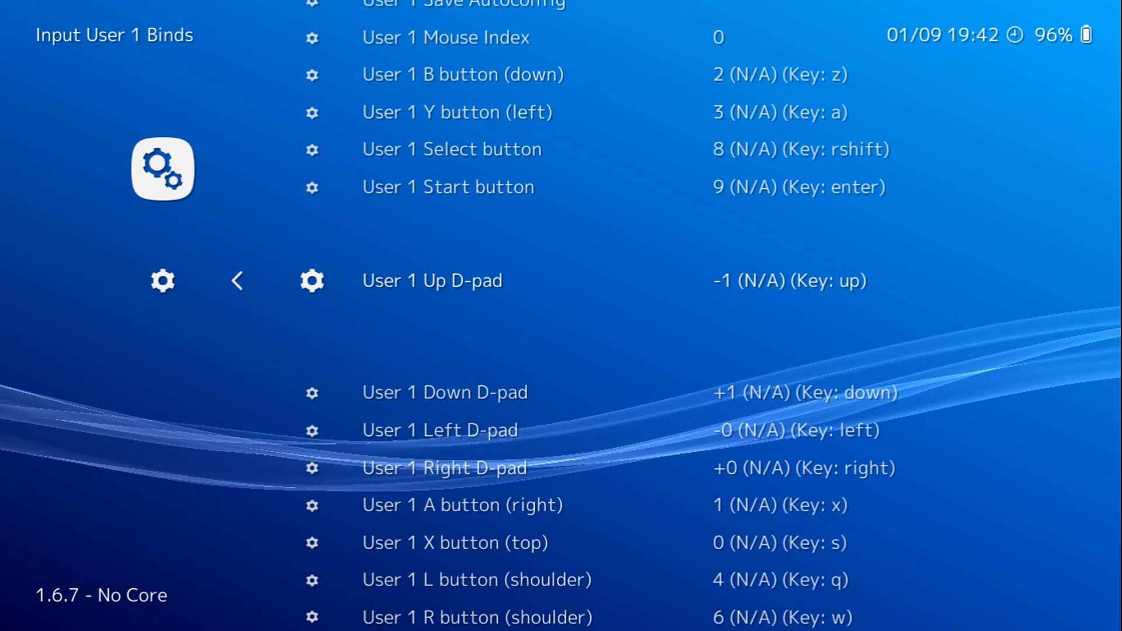
- Leave the User 1 binds and open the Input Hotkey Binds
key("Up")
key("Up")
key("Up")
key("Up")
key("Up")
key("Up")
key("Up")
key("Up")
key("BackSpace")
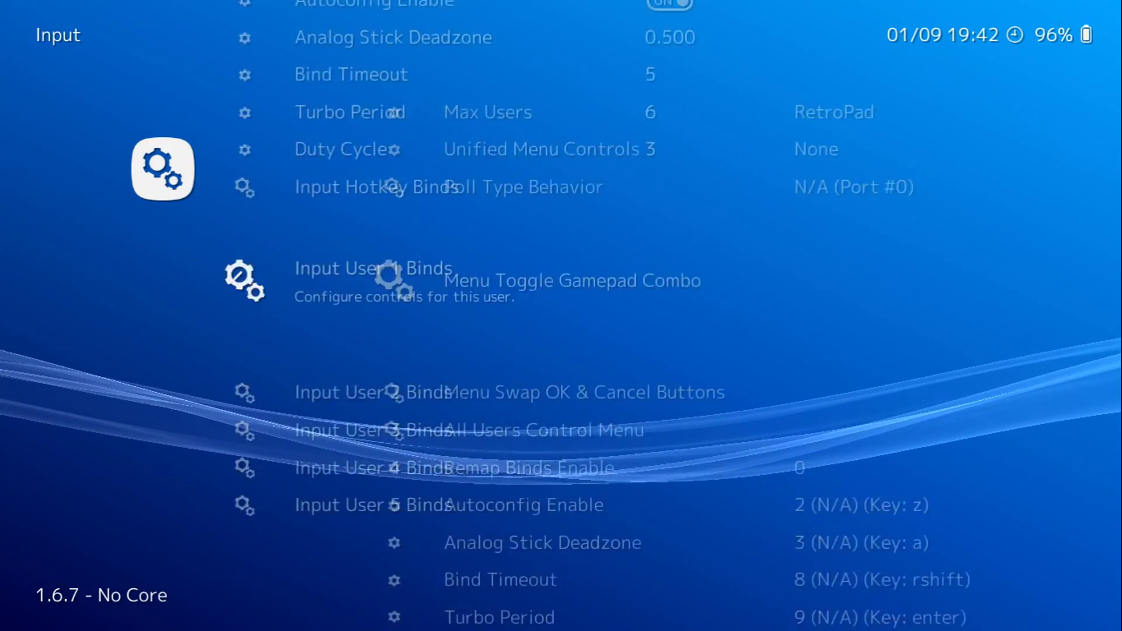
key("Up")
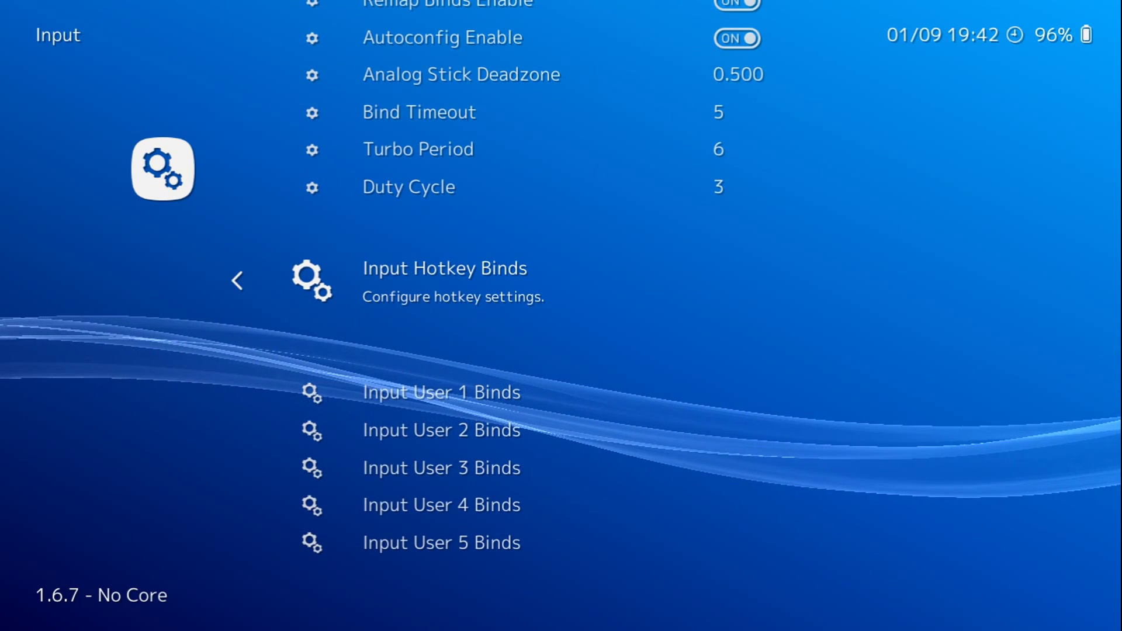
key("Return")
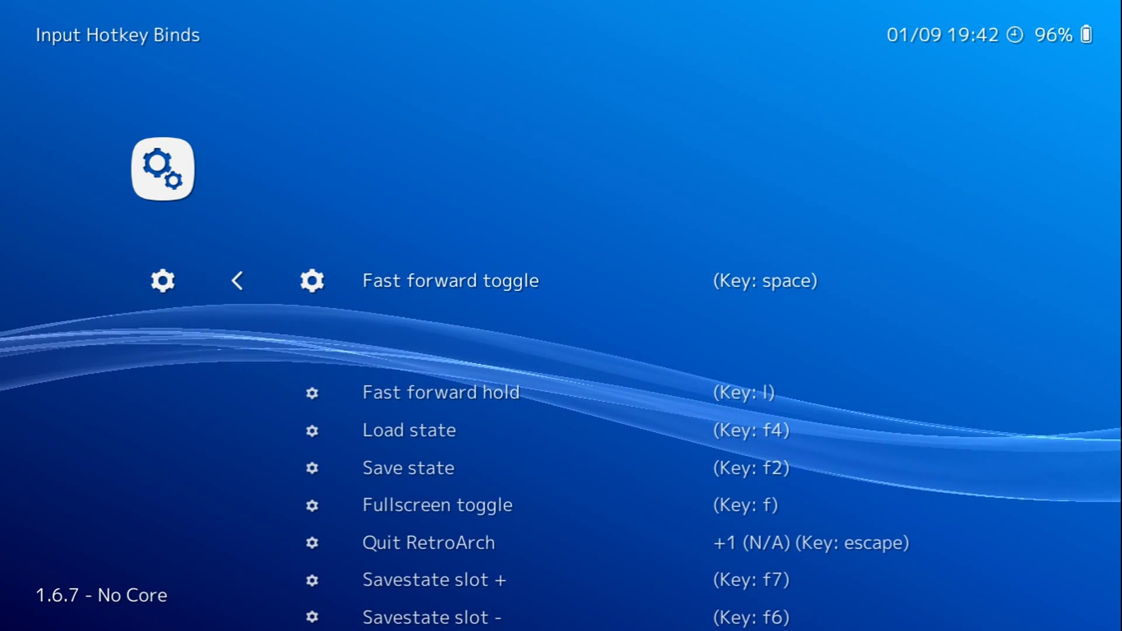
- Examine the hotkey assignments, especially Enable hotkeys and Quit RetroArch
key("Up")
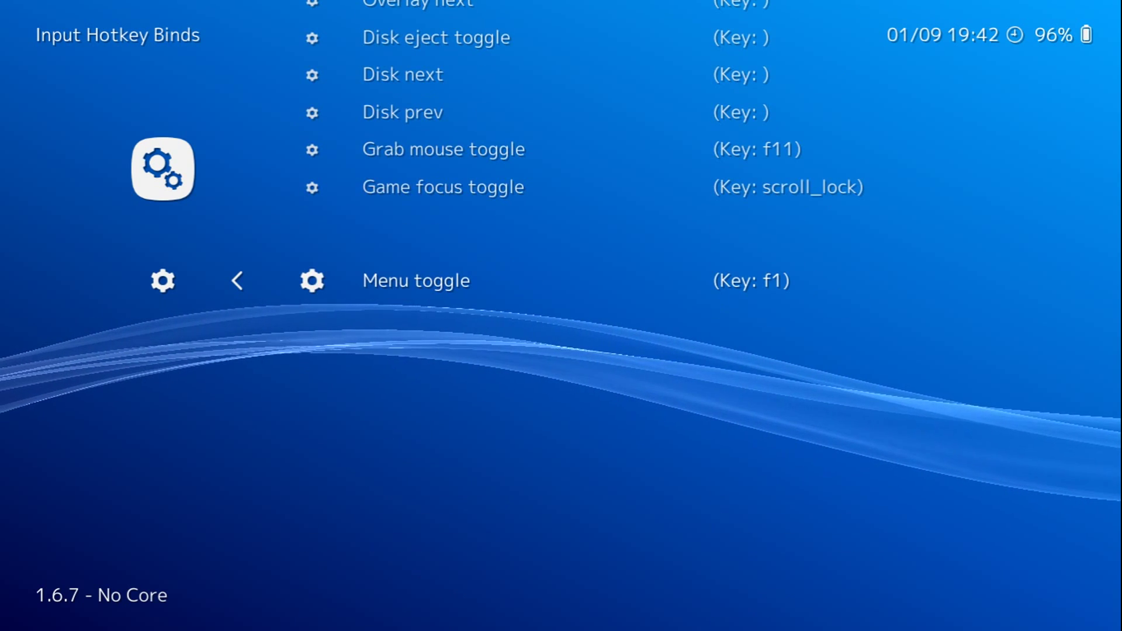
key("Up")
key("Up")
key("Up")
key("Up")
key("Up")
key("Up")
key("Up")
key("Up")
key("Up")
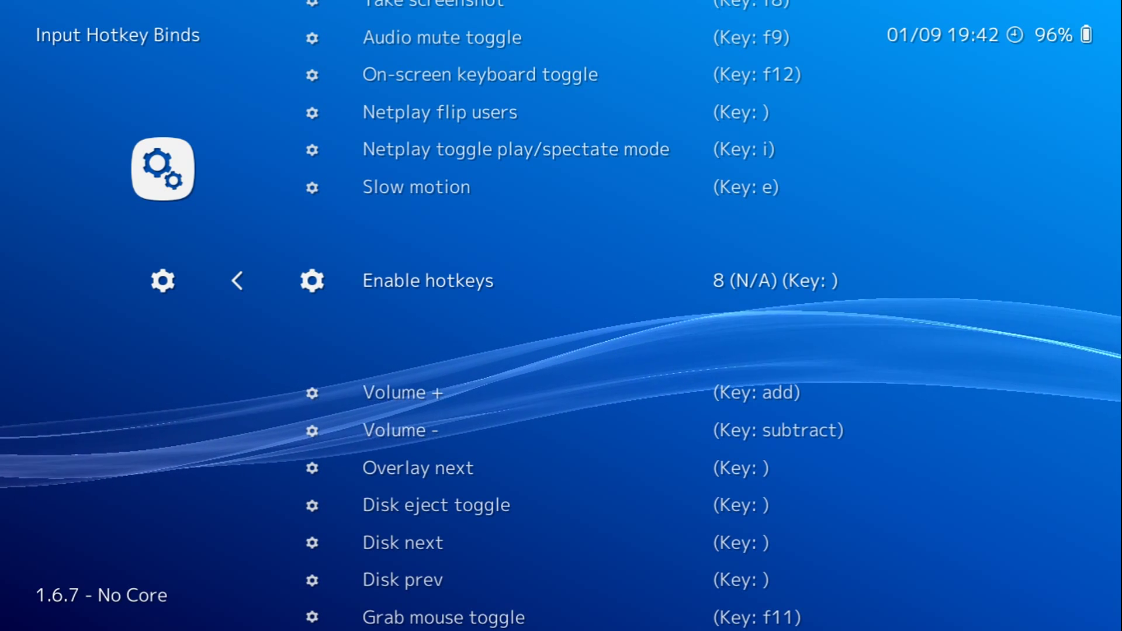
key("Up")
key("Up")
key("Up")
key("Up")
key("Up")
key("Up")
key("Up")
key("Up")
key("Up")
key("Up")
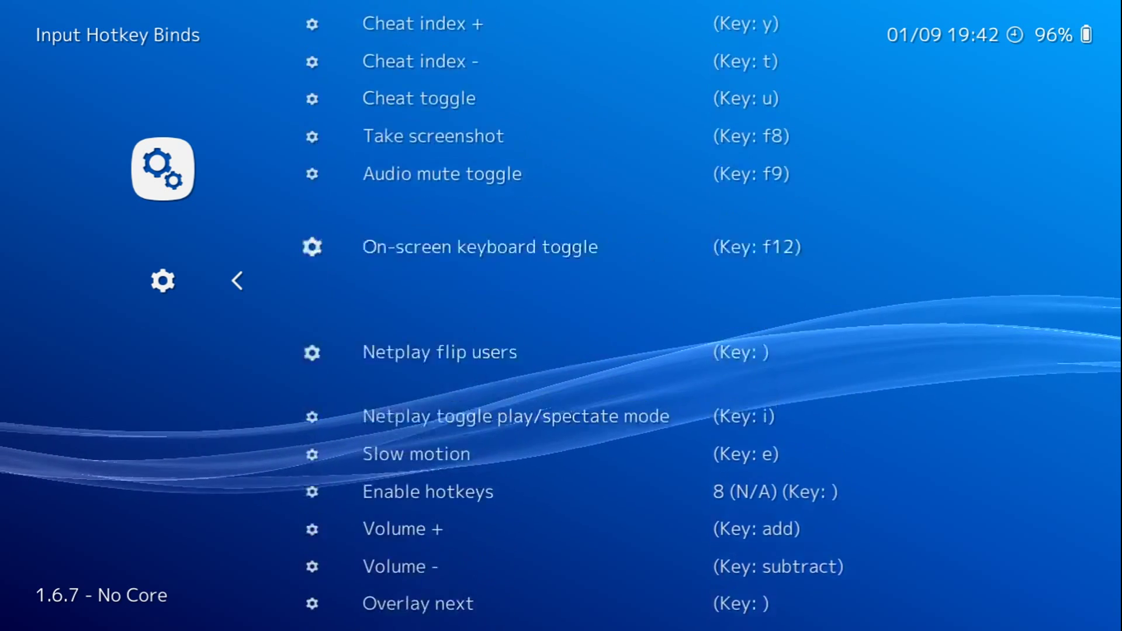
key("Up")
key("Up")
key("Up")
key("Up")
key("Up")
key("Up")
key("Up")
key("Up")
key("Up")
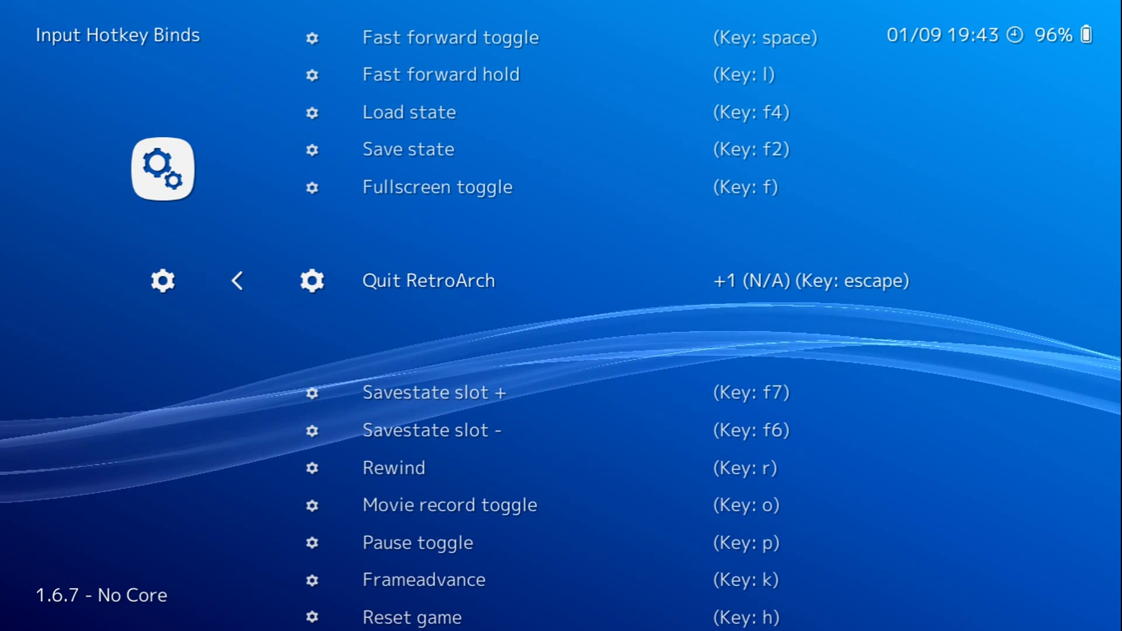
- Leave the Input settings and look at the Save Current Configuration option under Configurations, without saving
key("BackSpace")
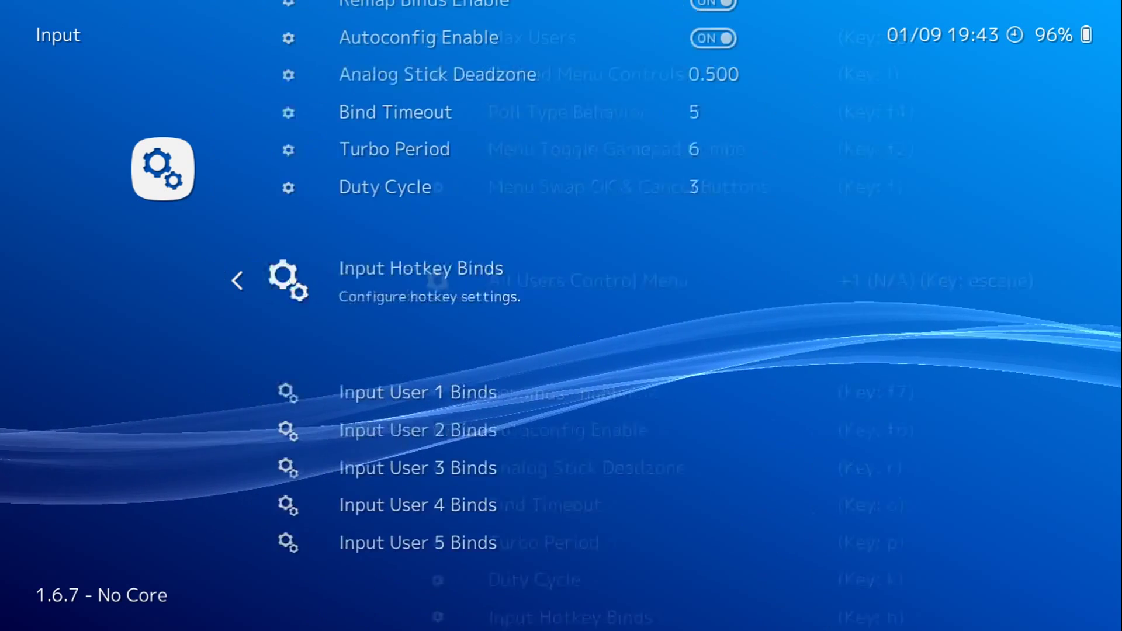
key("Up")
key("Up")
key("Up")
key("Up")
key("Up")
key("Up")
key("Up")
key("Up")
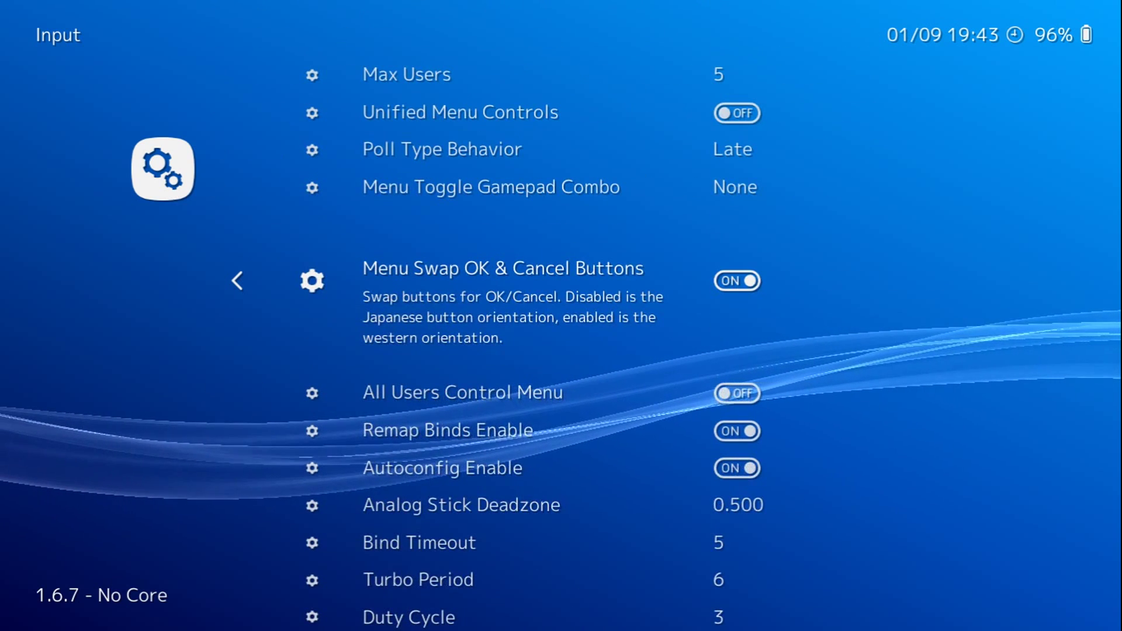
key("BackSpace")
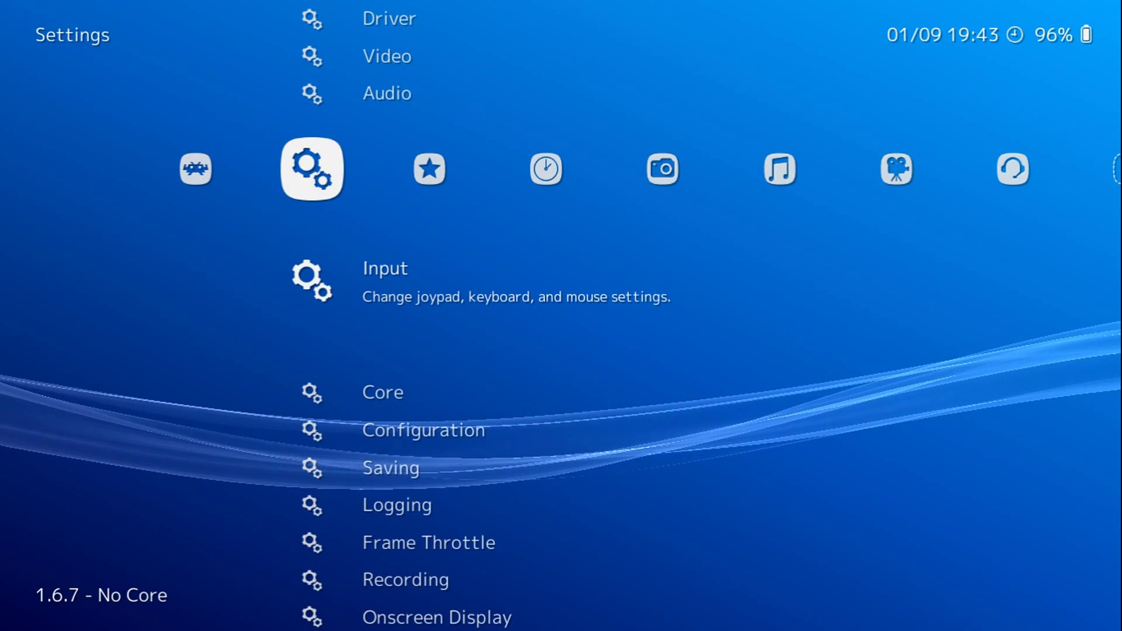
key("Left")
key("Down")
key("Down")
key("Down")
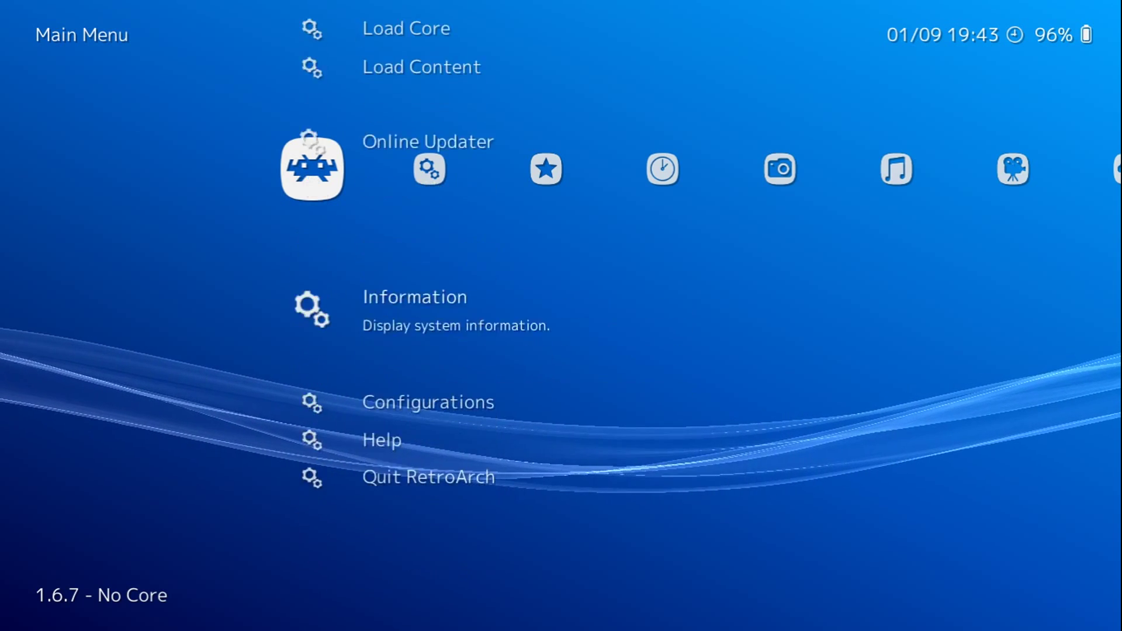
key("Down")
key("Return")
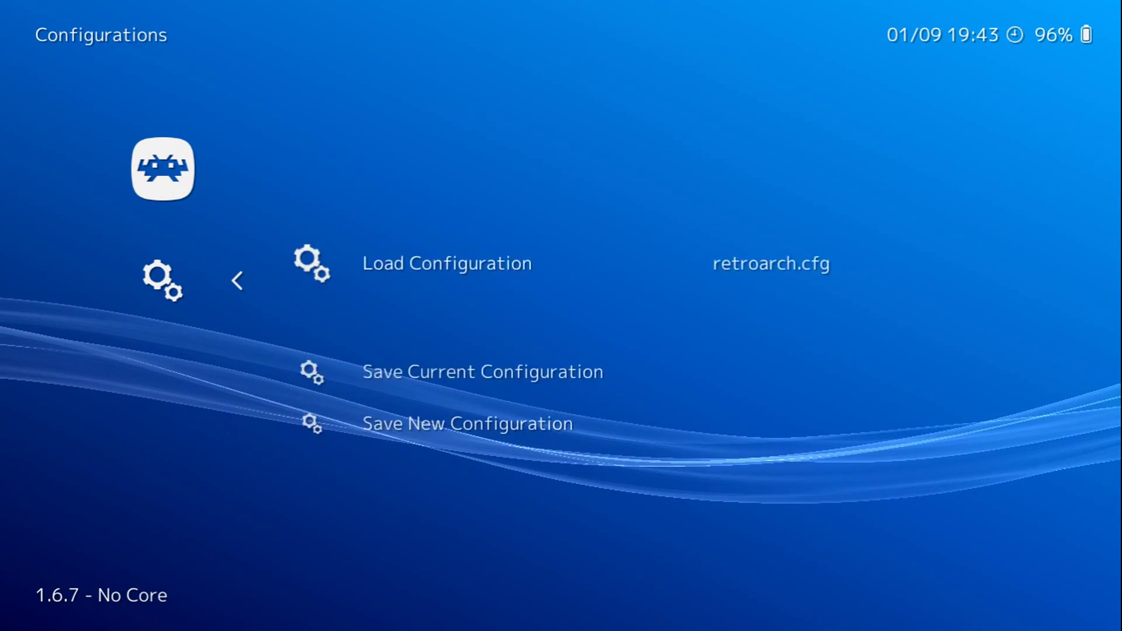
key("Down")
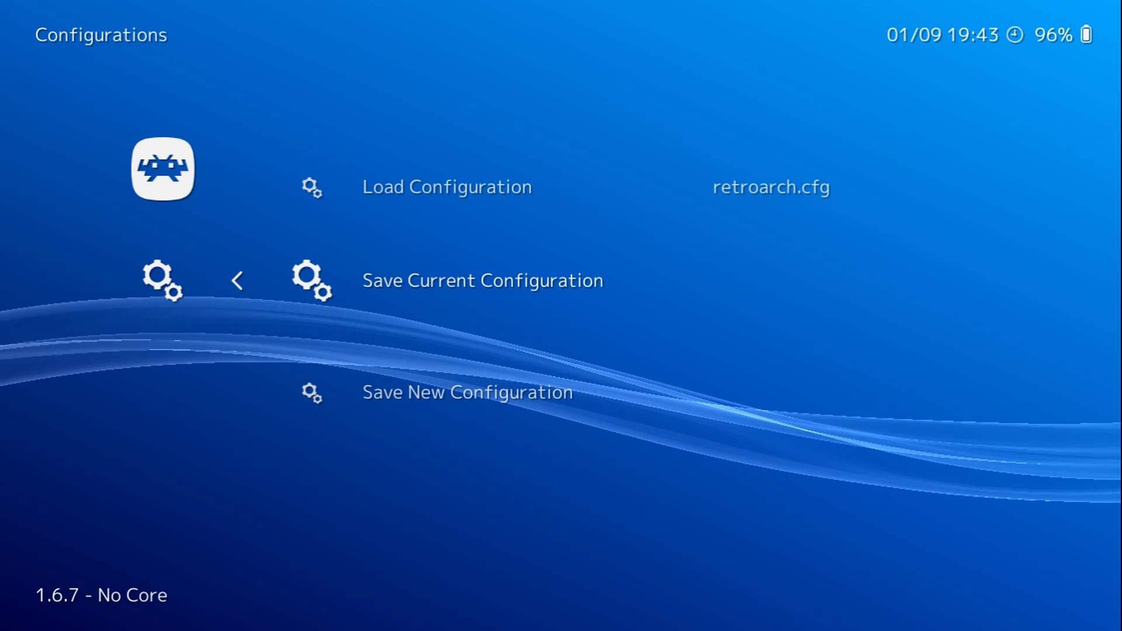
key("BackSpace")
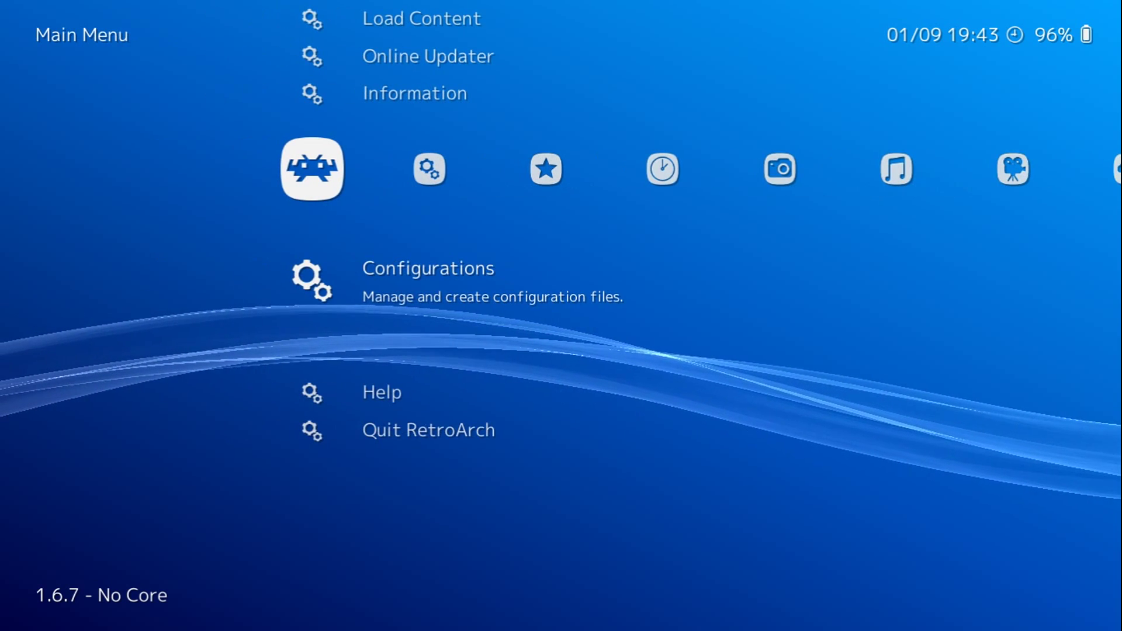
- Quit RetroArch and go up to the Snes Classic PC Edition folder
key("Down")
key("Down")
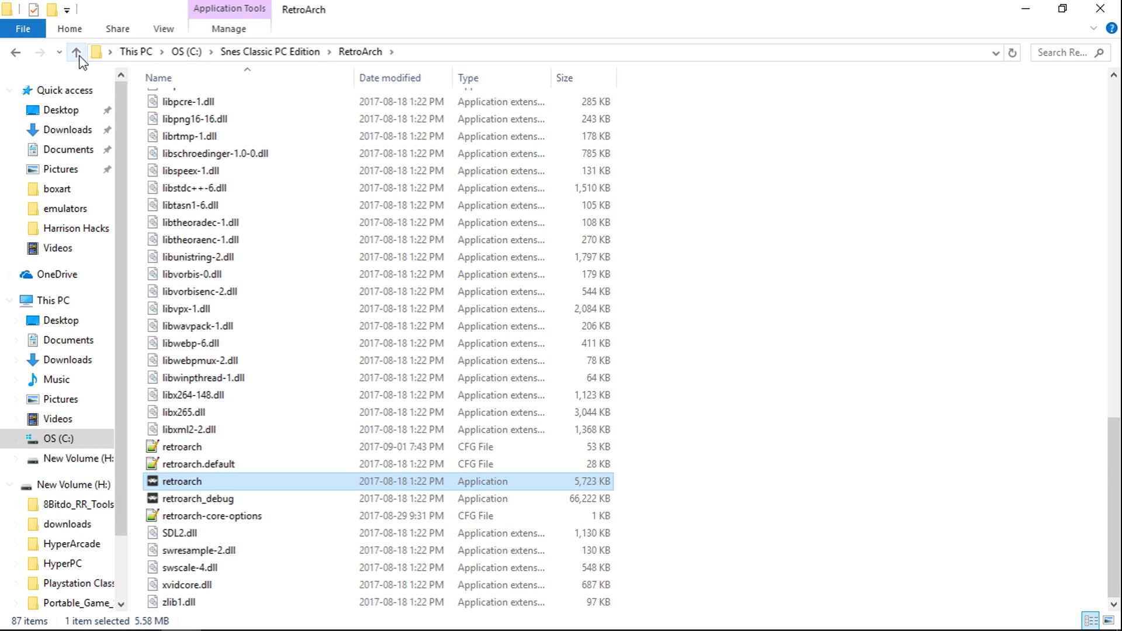
left_click(77, 53)
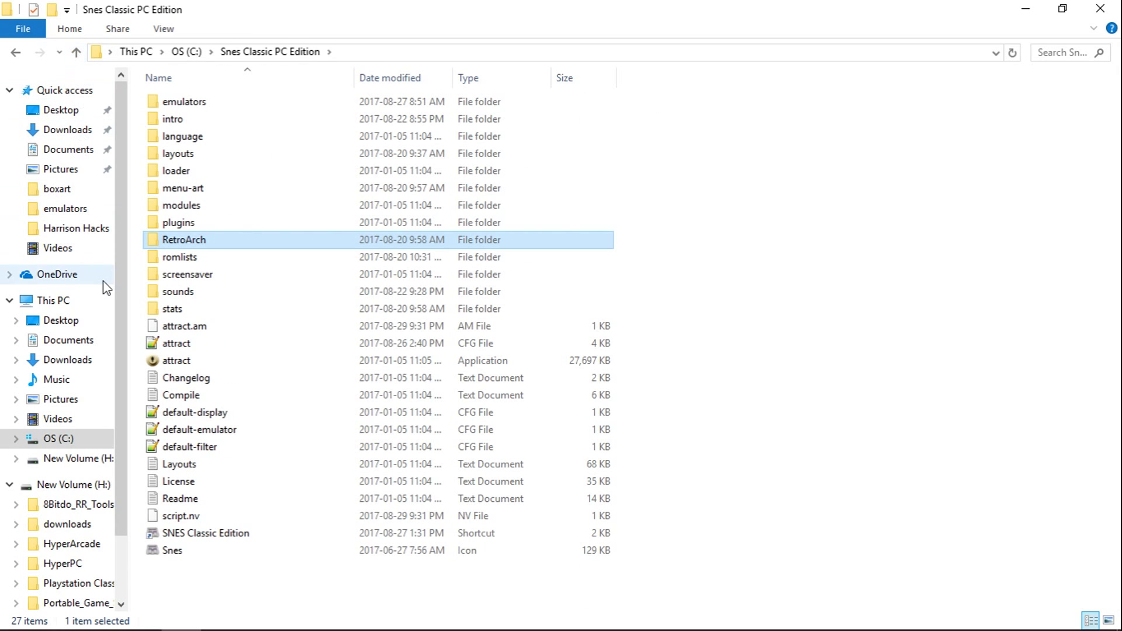
- Copy the SNES Classic Edition shortcut from the Snes Classic PC Edition folder onto the desktop
mouse_move(187, 369)
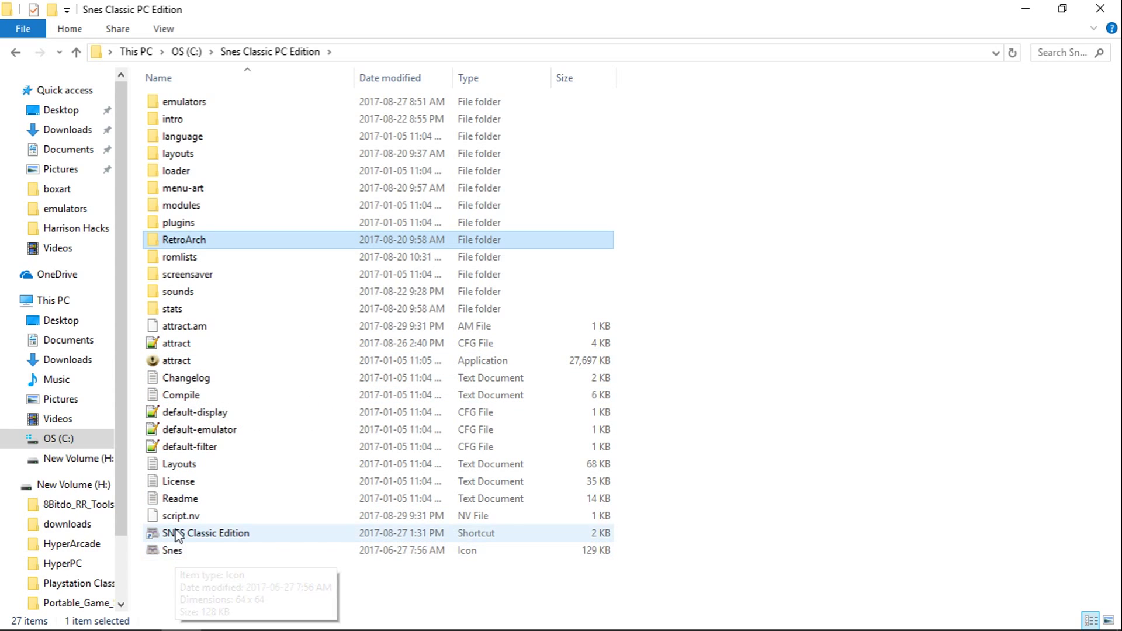
mouse_move(198, 541)
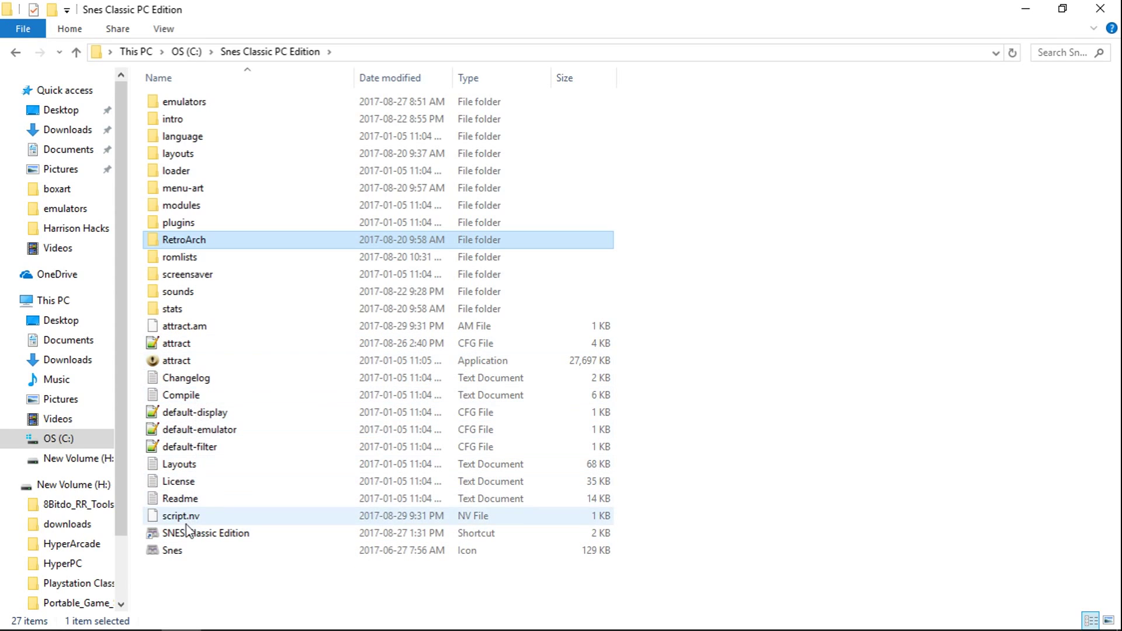
right_click(201, 533)
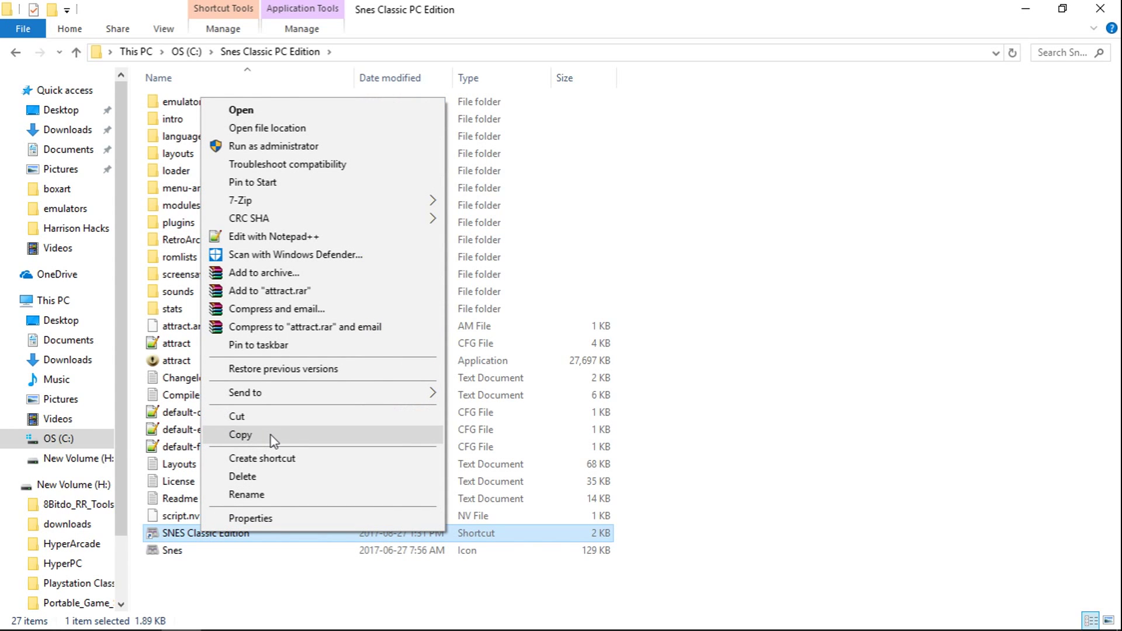
left_click(269, 437)
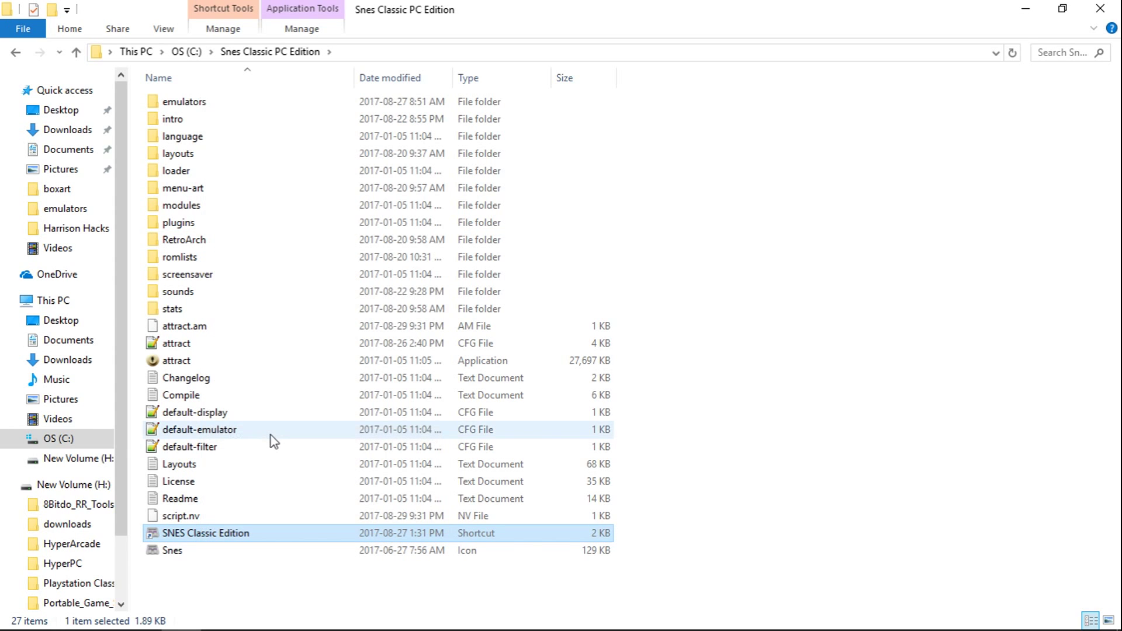
left_click(1039, 8)
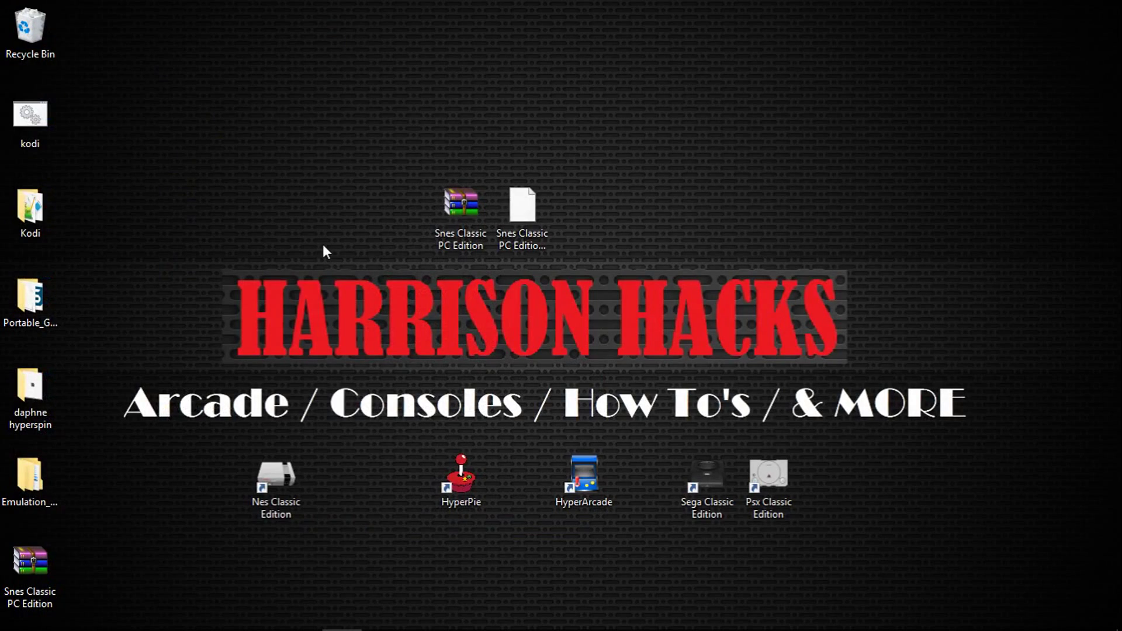
right_click(323, 246)
left_click(352, 312)
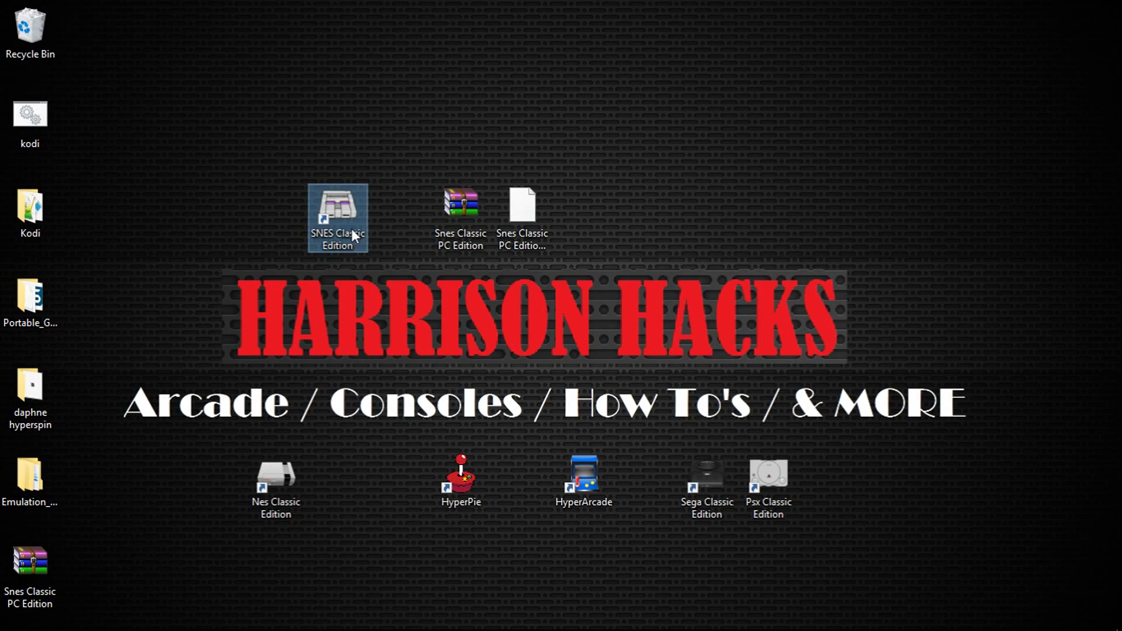
- Place the SNES Classic Edition shortcut beside Nes Classic Edition on the desktop and launch it
left_click_drag(353, 233, 355, 497)
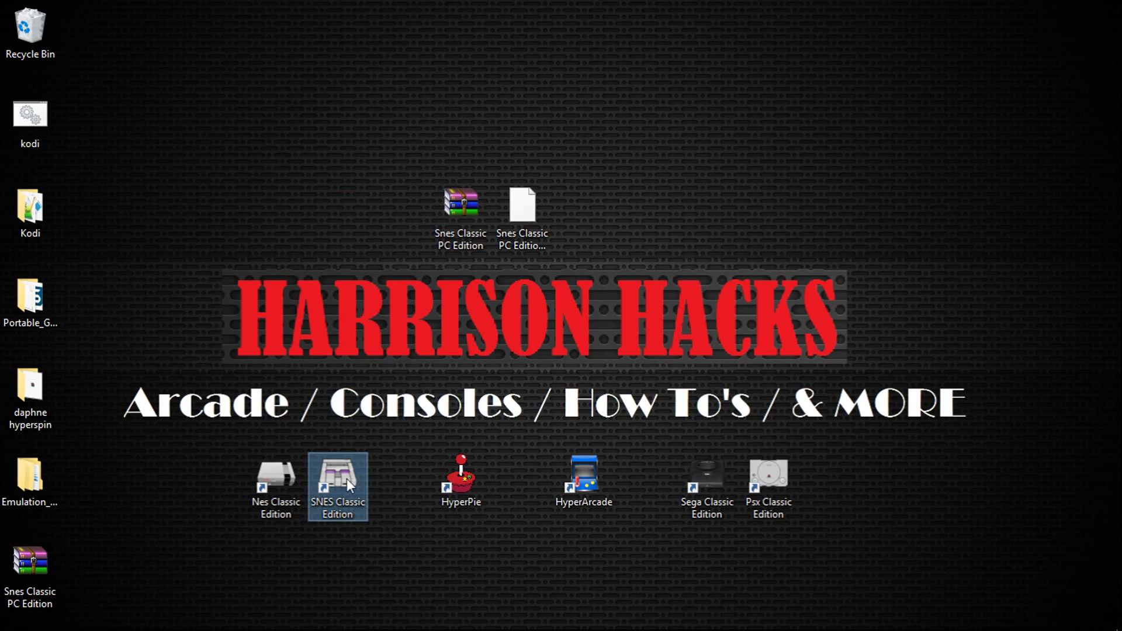
double_click(331, 479)
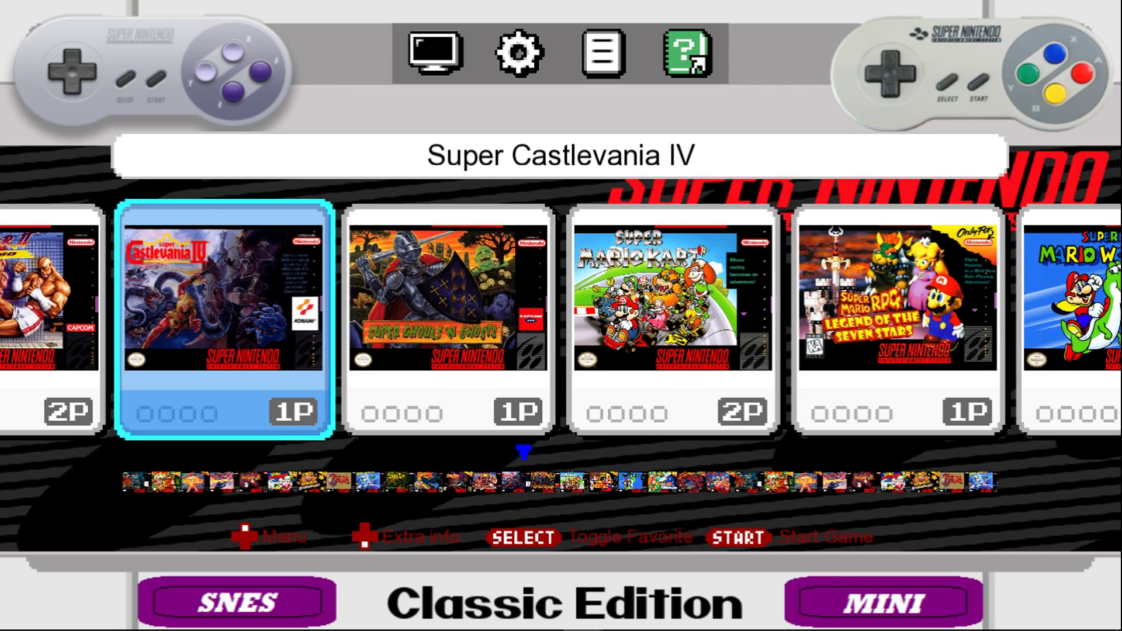
key("XF86AudioLowerVolume")
- Browse the game carousel forward to Contra III - The Alien Wars and look at the Systems option above it
key("Right")
key("Right")
key("Right")
key("Right")
key("Right")
key("Right")
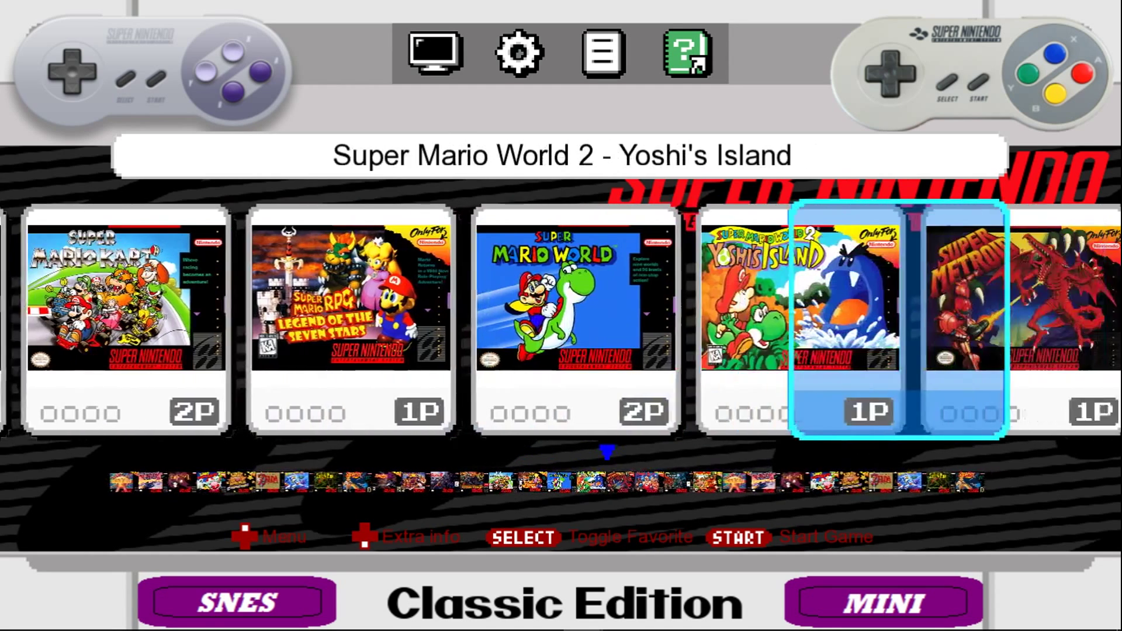
key("Right")
key("Right")
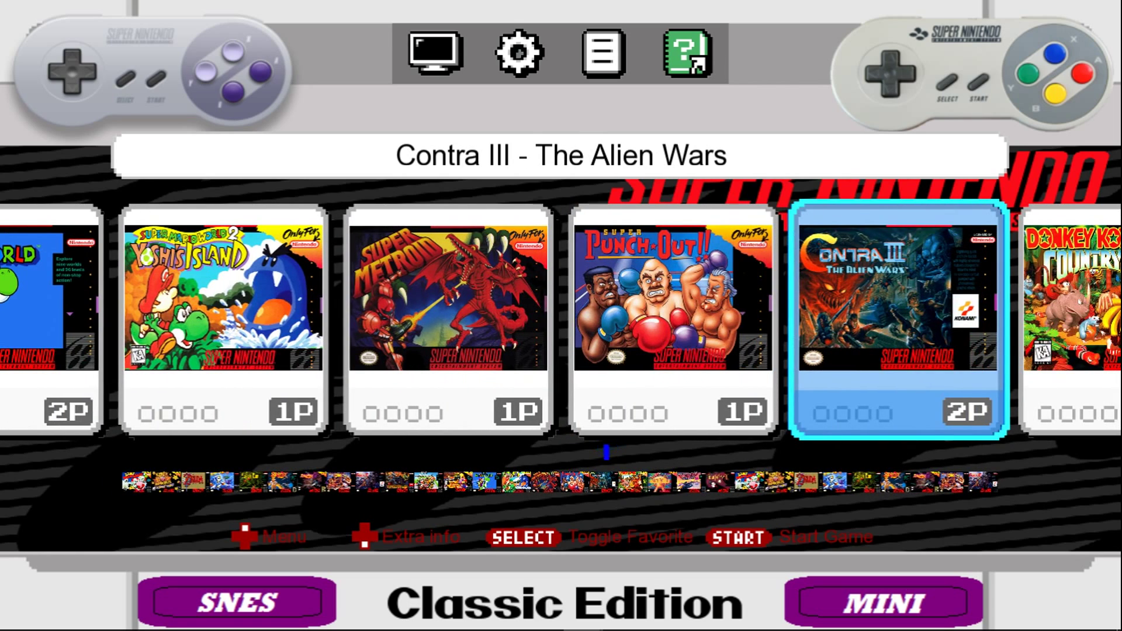
key("Up")
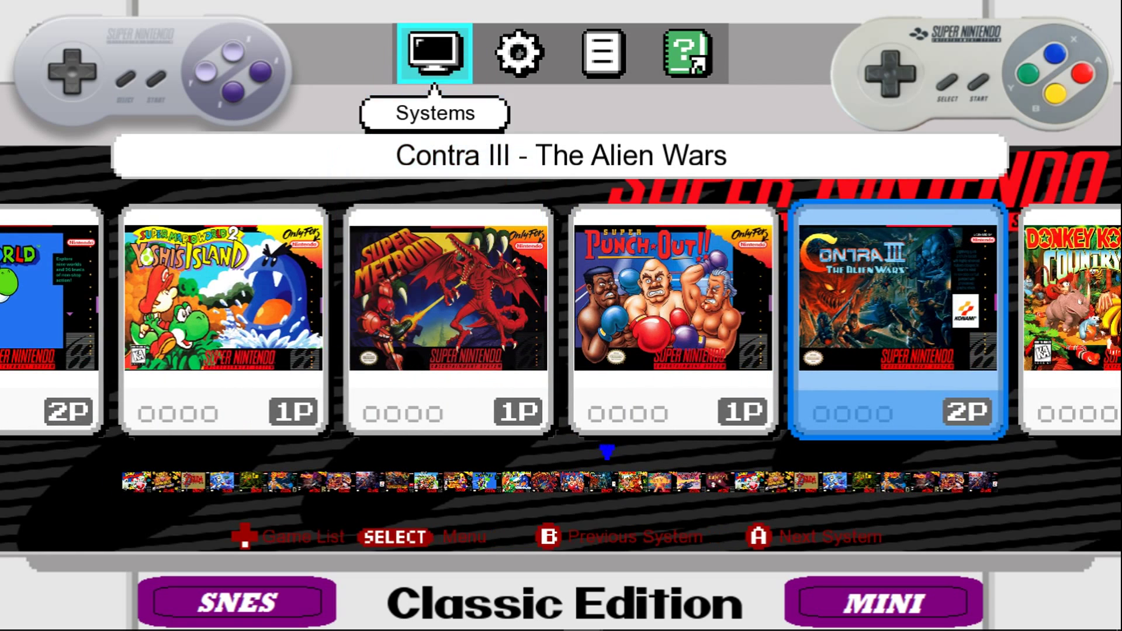
key("Down")
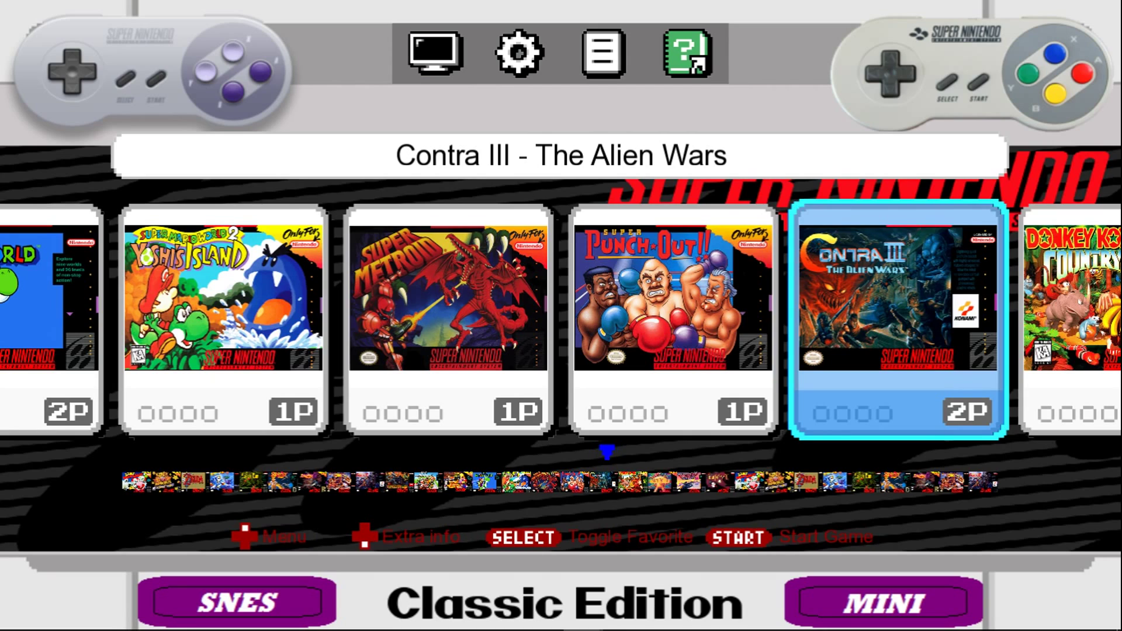
- Open the Controls settings of the front end's Configure menu
key("Tab")
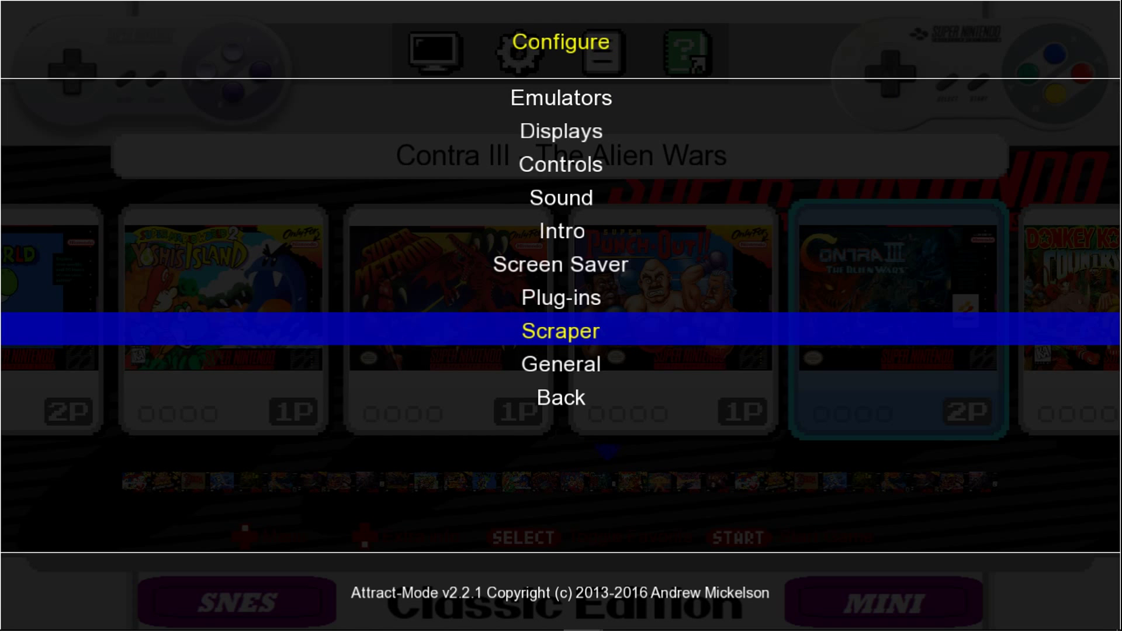
key("Up")
key("Up")
key("Up")
key("Up")
key("Up")
key("Return")
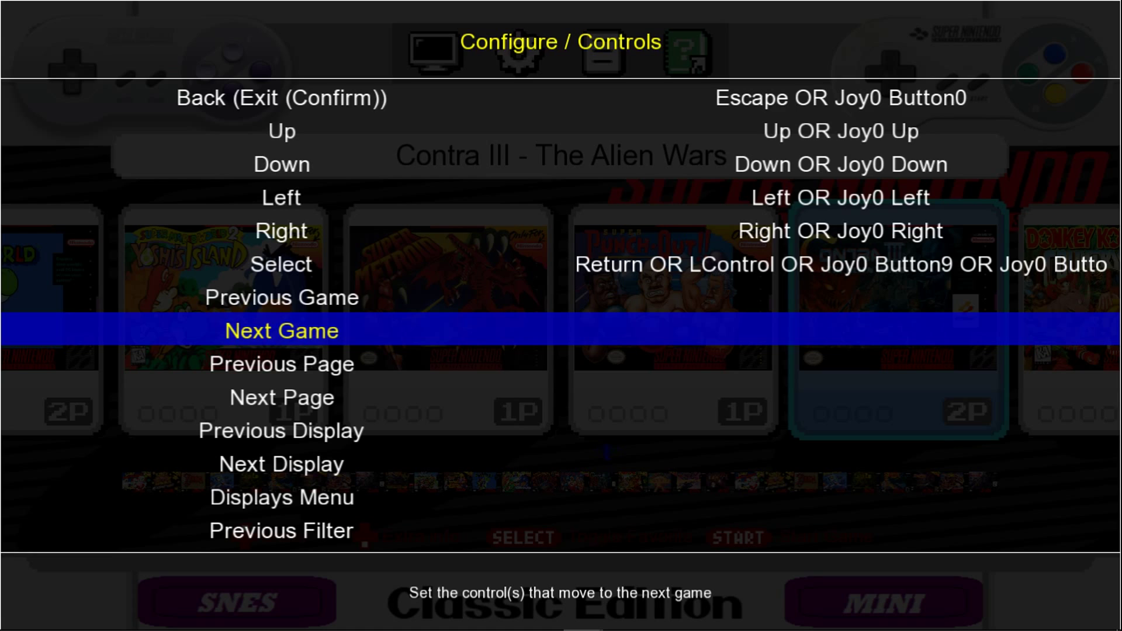
- Look at the Back control's input mappings and its Add Input option, leaving them without adding an input
key("Up")
key("Up")
key("Up")
key("Up")
key("Up")
key("Up")
key("Up")
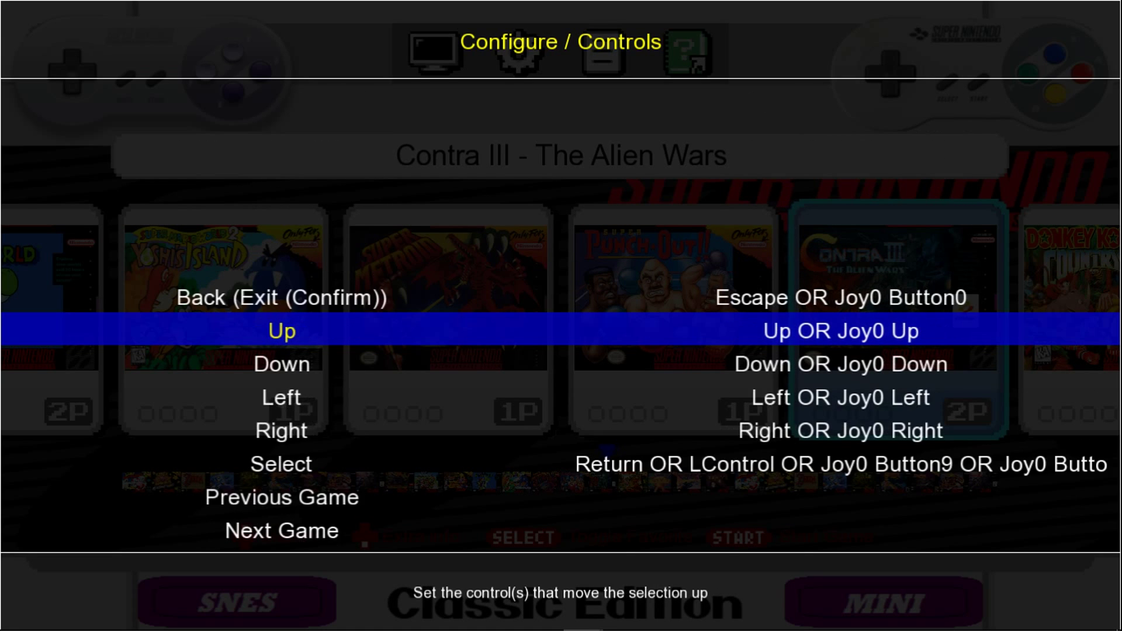
key("Return")
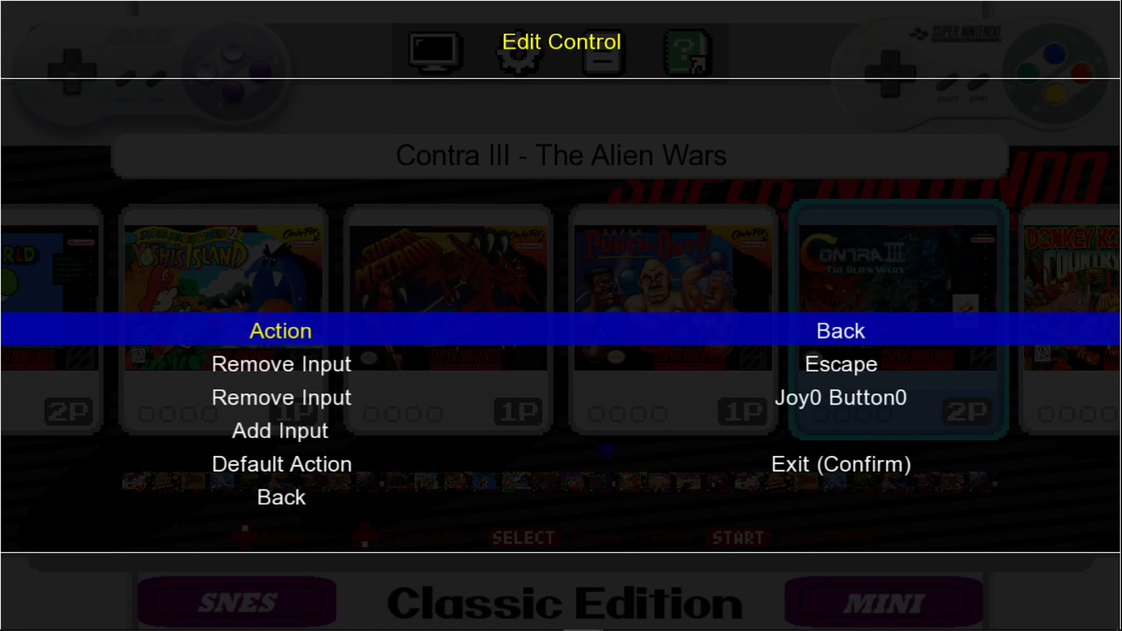
key("Down")
key("Down")
key("Down")
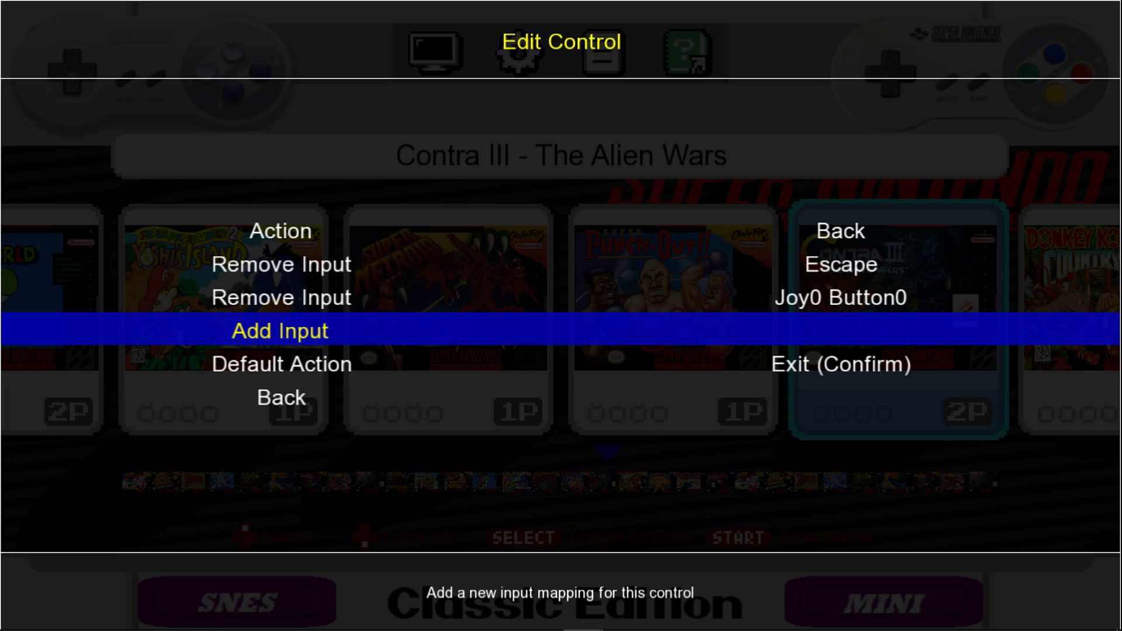
key("Escape")
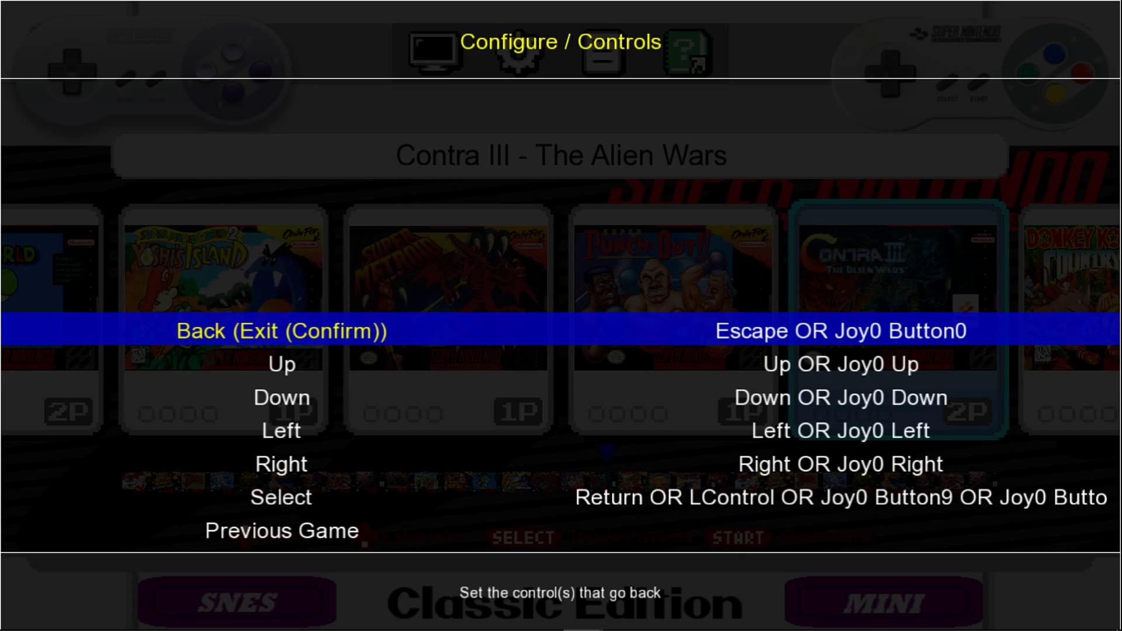
- Look at the Up control's input mappings and its Add Input option, leaving them without adding an input
key("Down")
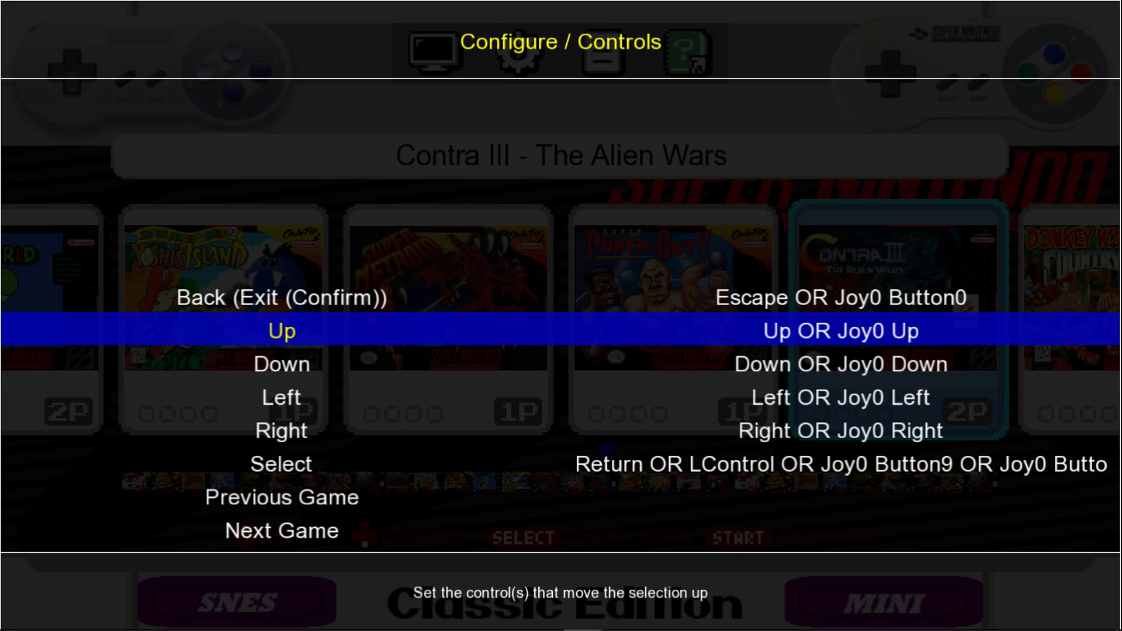
key("Return")
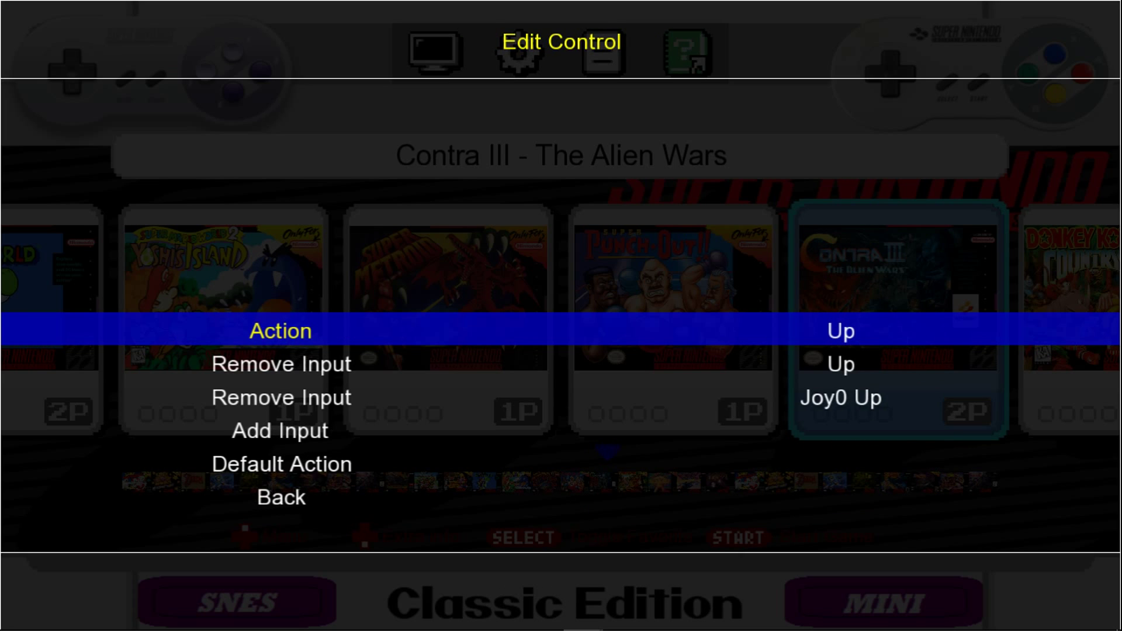
key("Down")
key("Down")
key("Down")
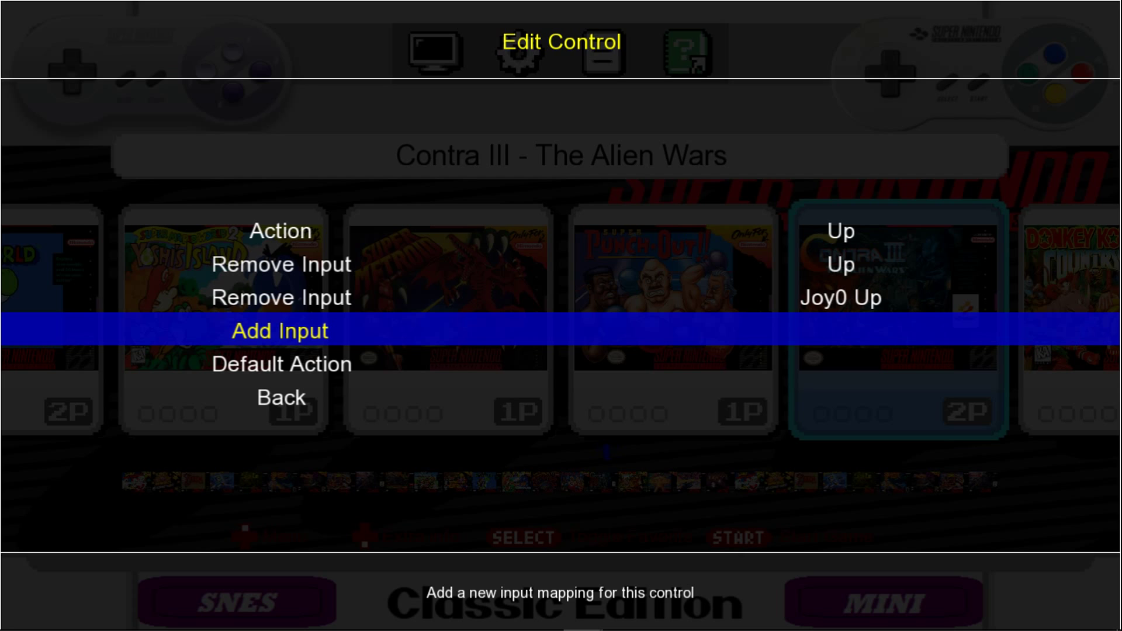
key("Escape")
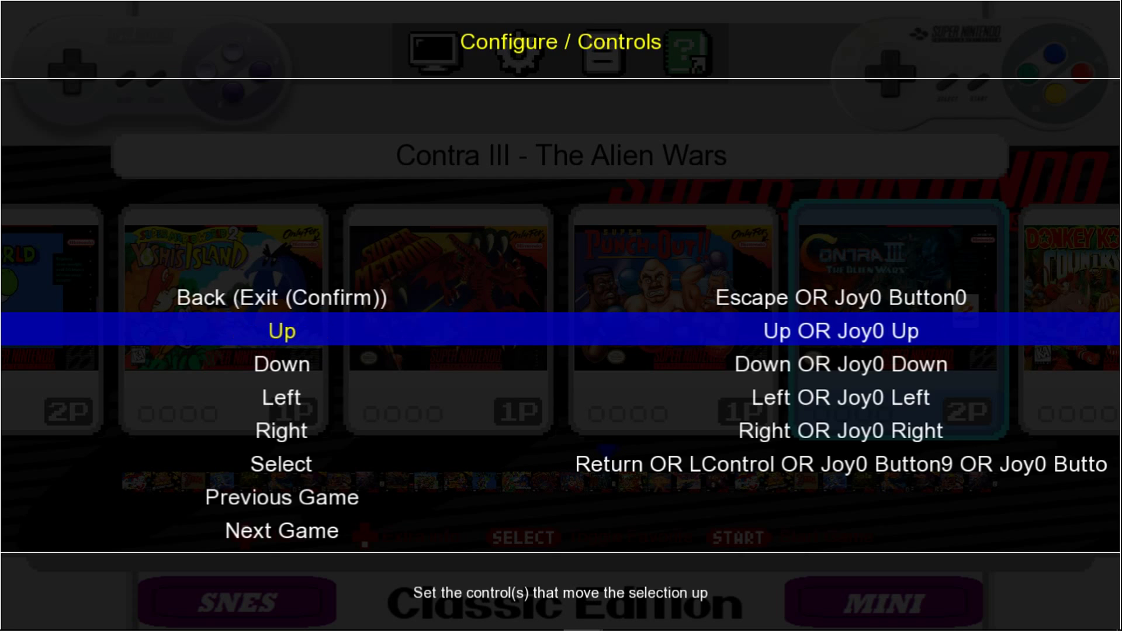
- Examine the input assignments of the Down, Left, Right and Select controls
key("Down")
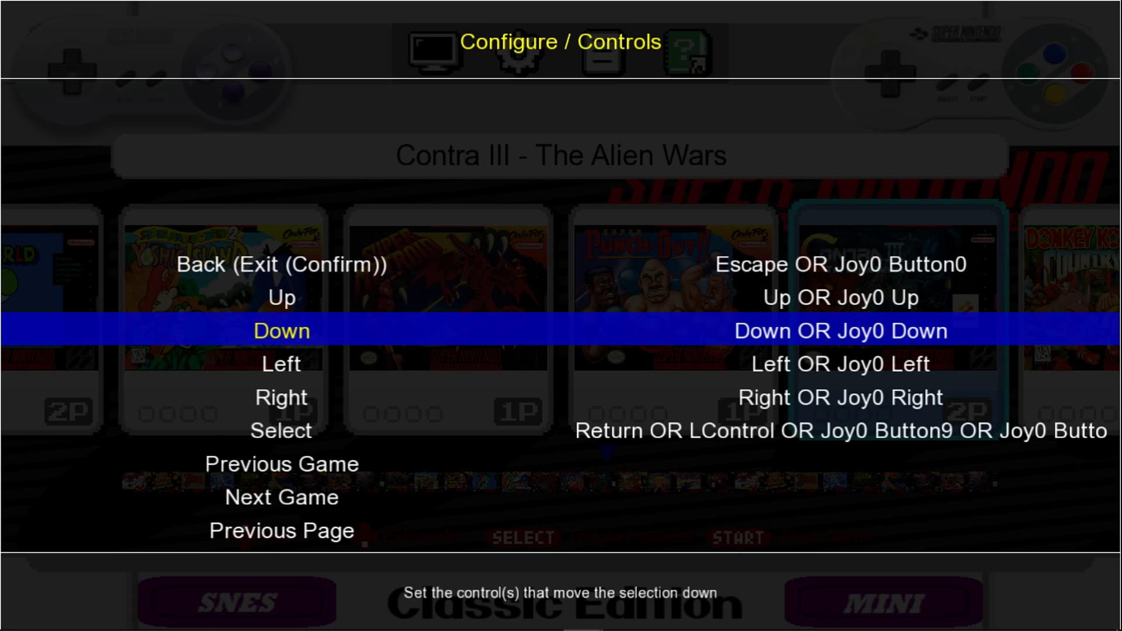
key("Down")
key("Down")
key("Down")
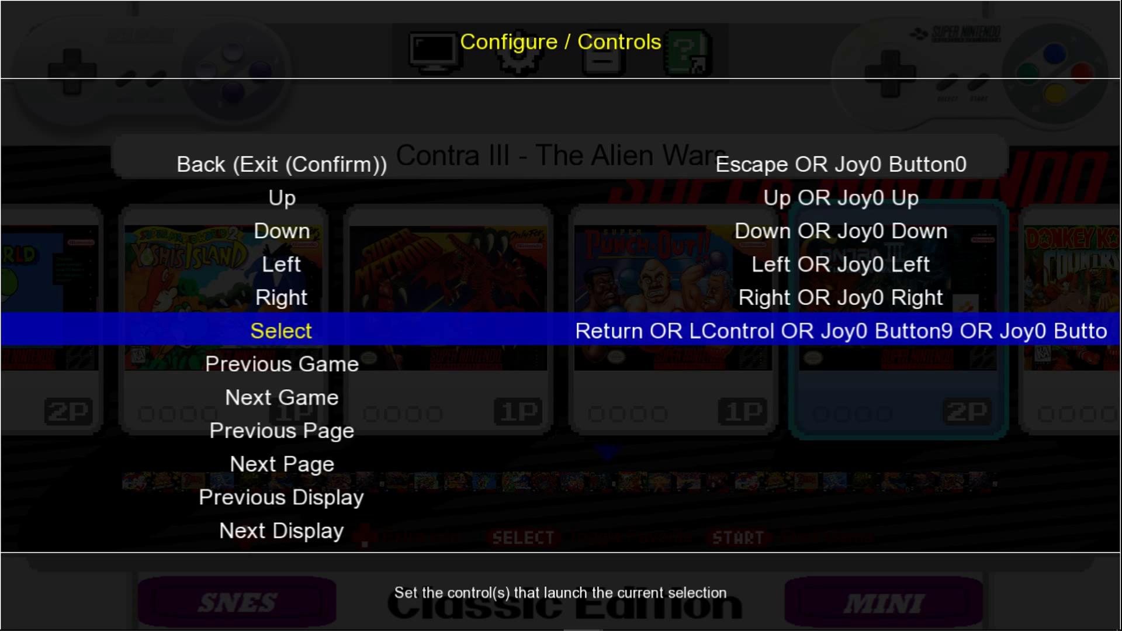
- Look through the game, page, display, filter and toggle controls as far as the Configure control's assignment
key("Down")
key("Down")
key("Down")
key("Down")
key("Down")
key("Down")
key("Down")
key("Down")
key("Down")
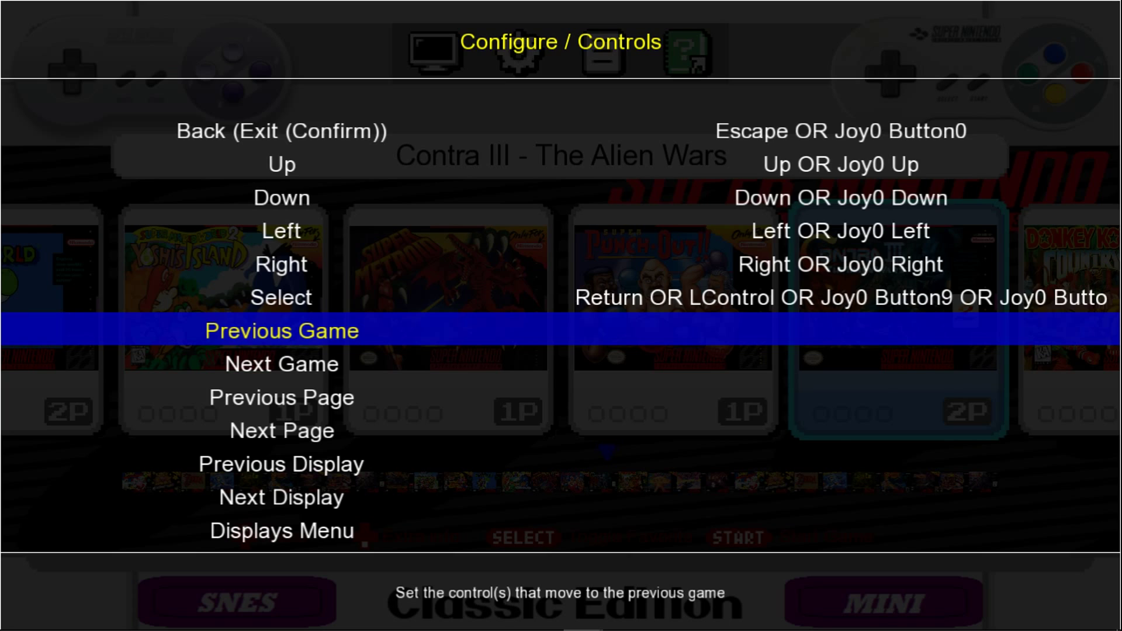
key("Down")
key("Down")
key("Down")
key("Down")
key("Down")
key("Down")
key("Down")
key("Down")
key("Down")
key("Down")
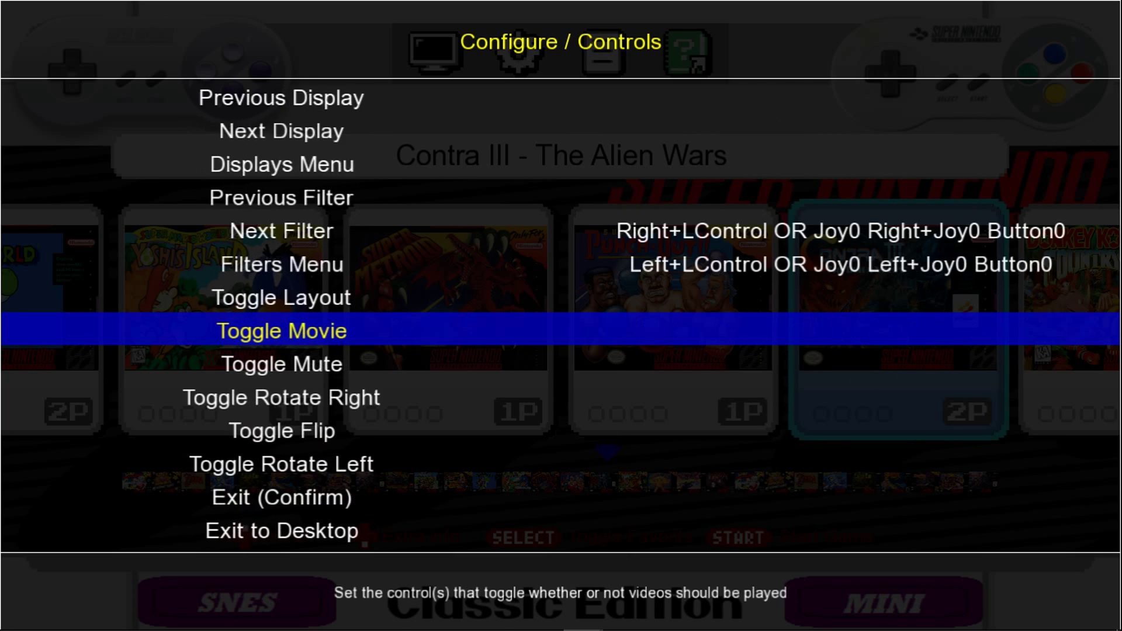
key("Down")
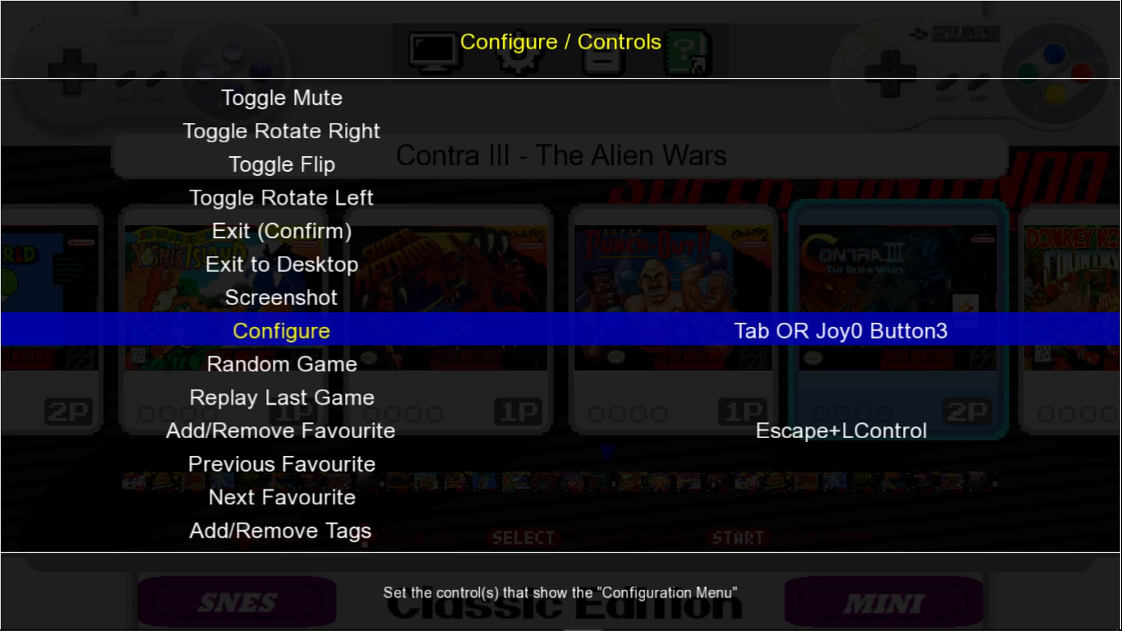
- Examine the Add/Remove Favourite, Previous Letter and Next Letter control assignments
key("Down")
key("Down")
key("Down")
key("Down")
key("Down")
key("Down")
key("Down")
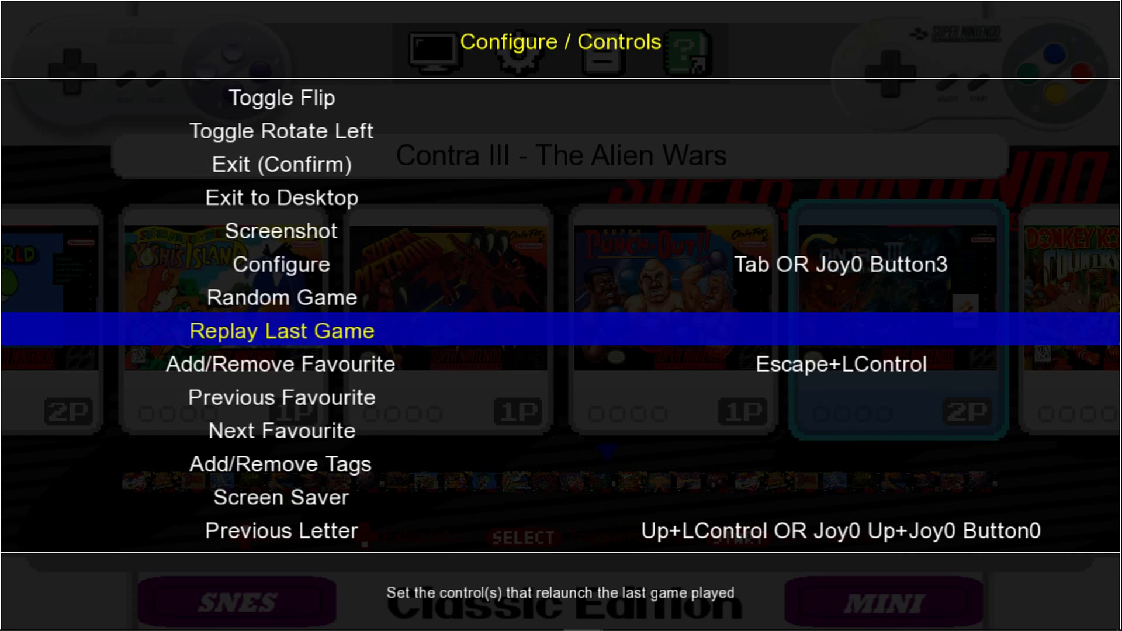
key("Down")
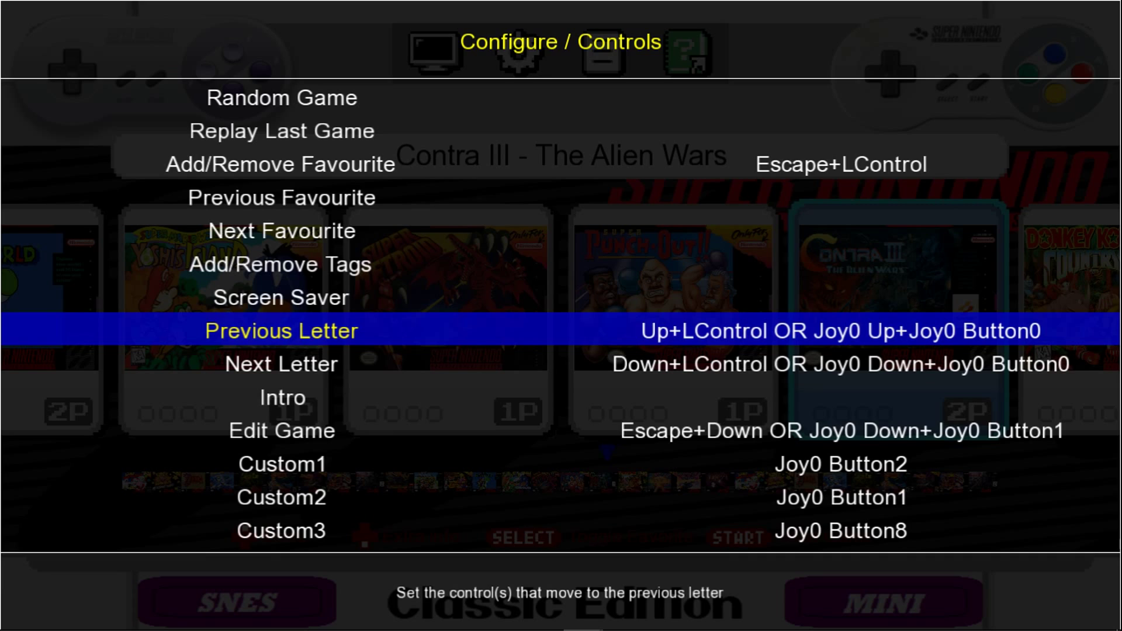
key("Down")
key("Down")
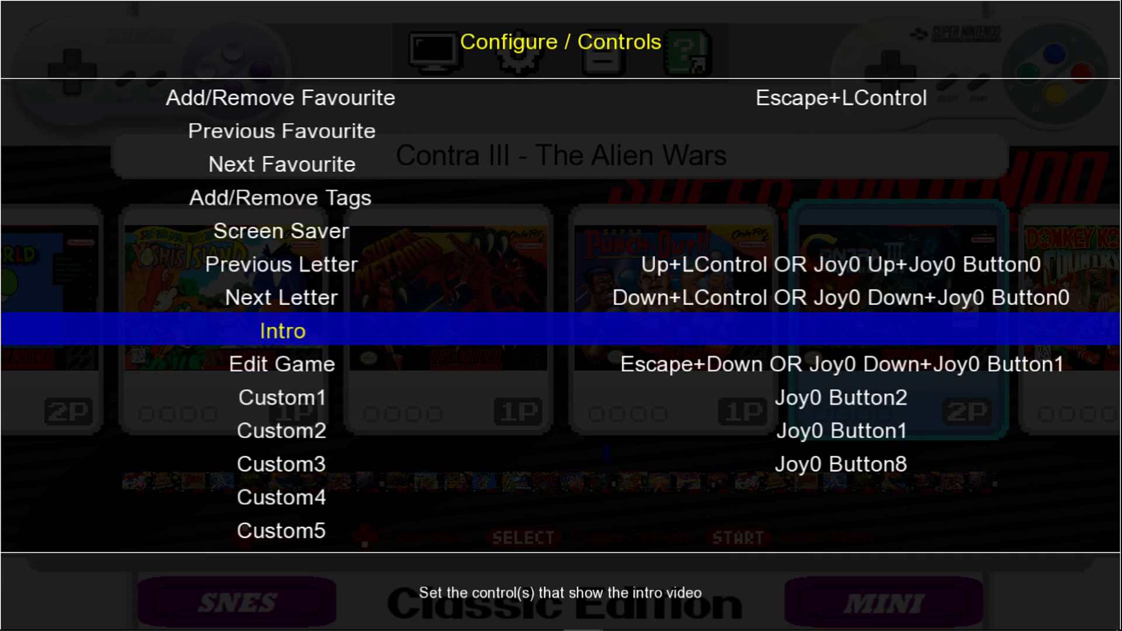
- Examine the Edit Game, Custom1, Custom2 and Custom3 control assignments
key("Down")
key("Down")
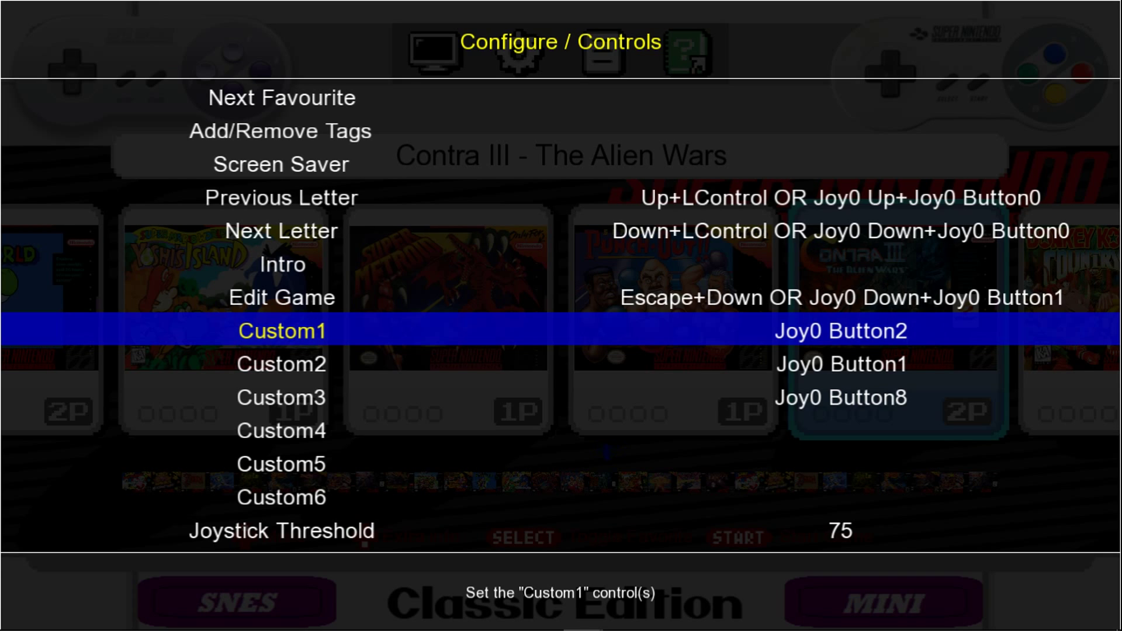
key("Down")
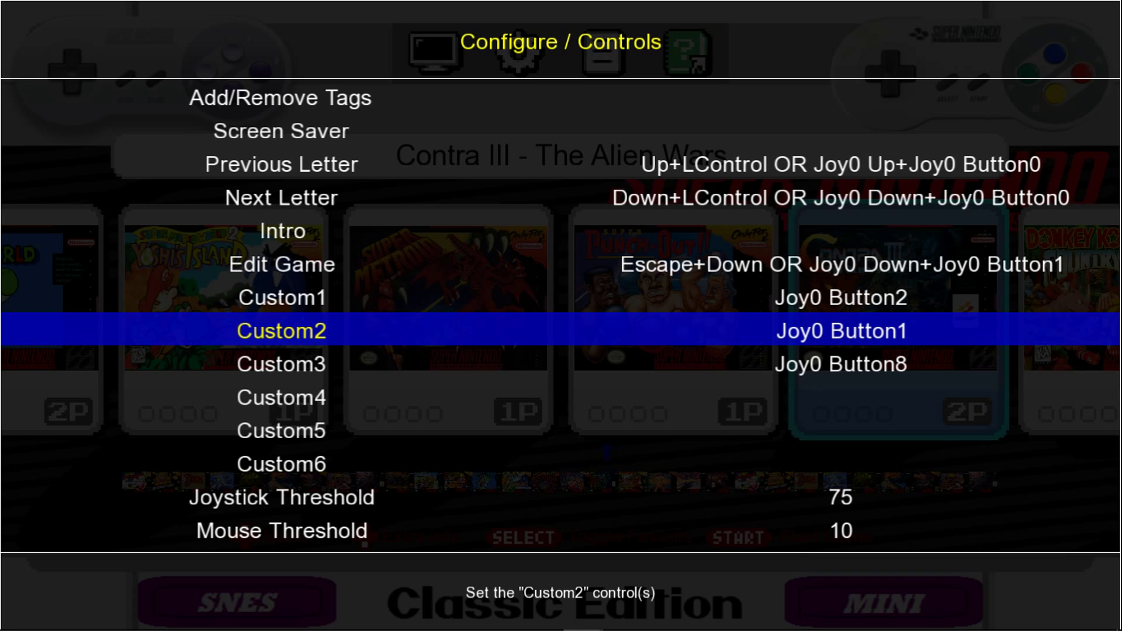
key("Down")
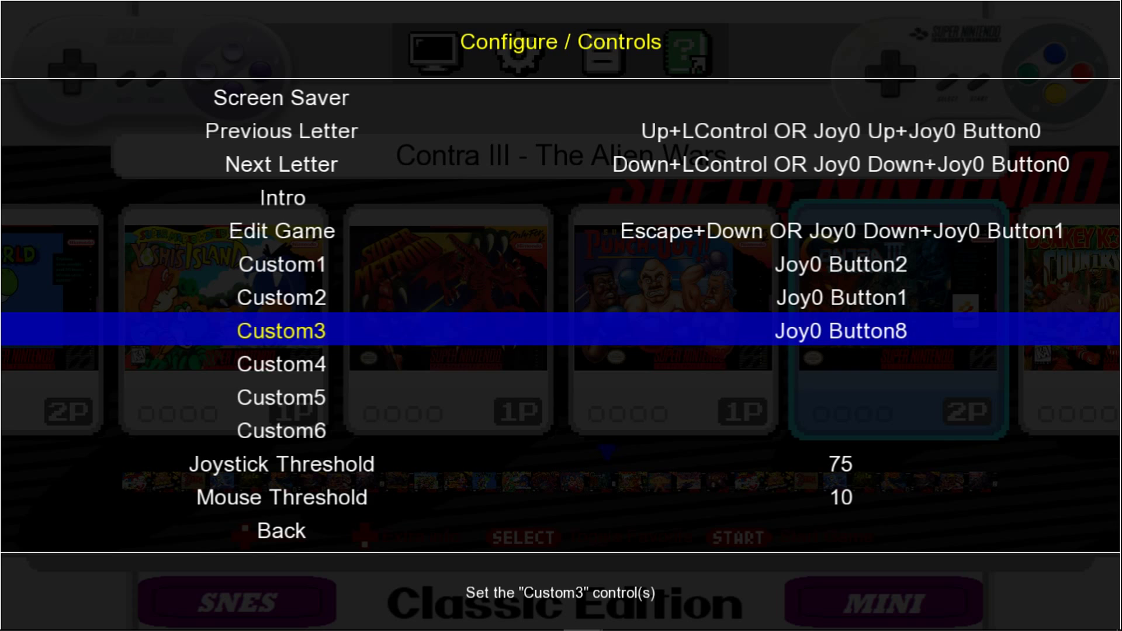
- Close the control settings and look over the front end's options from Systems to Filters, returning to the game list
key("Escape")
key("Escape")
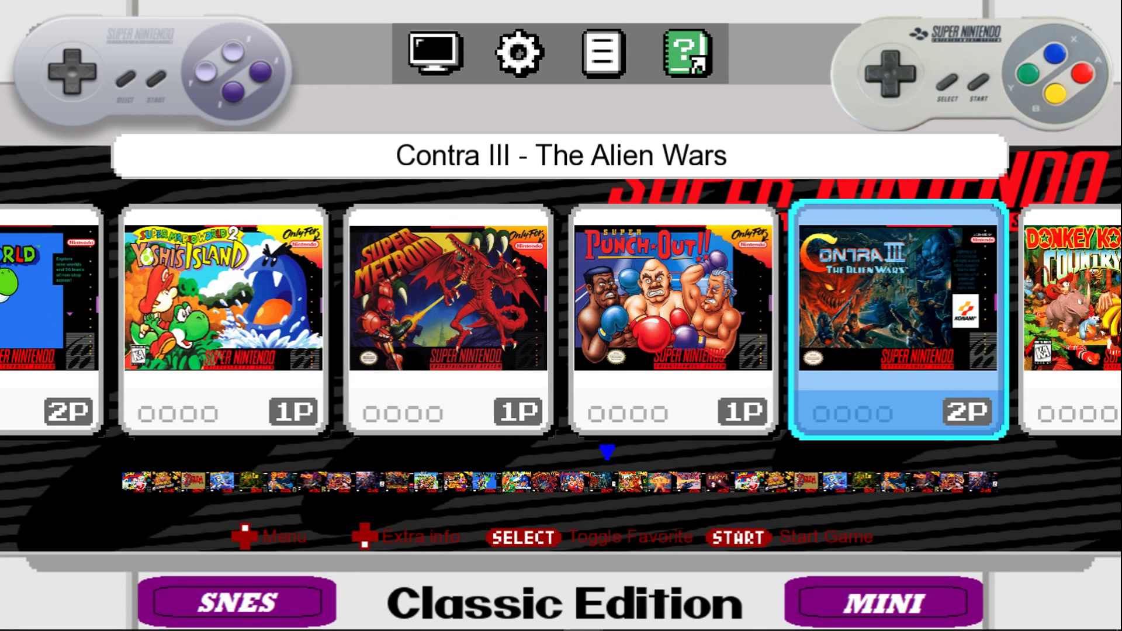
key("Right")
key("Up")
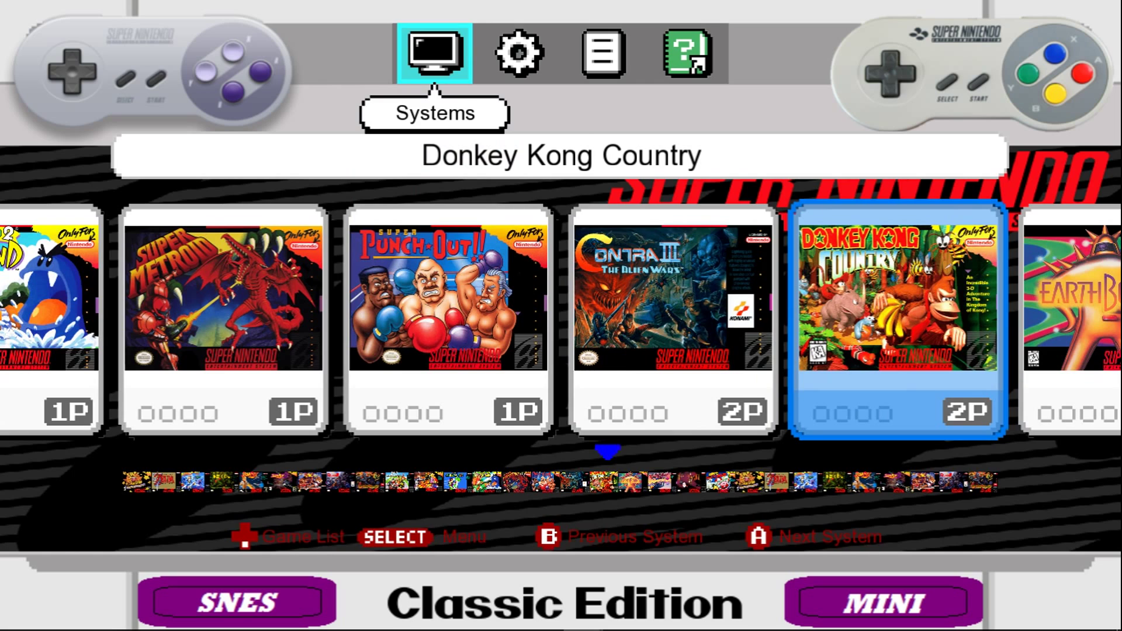
key("Right")
key("Right")
key("Down")
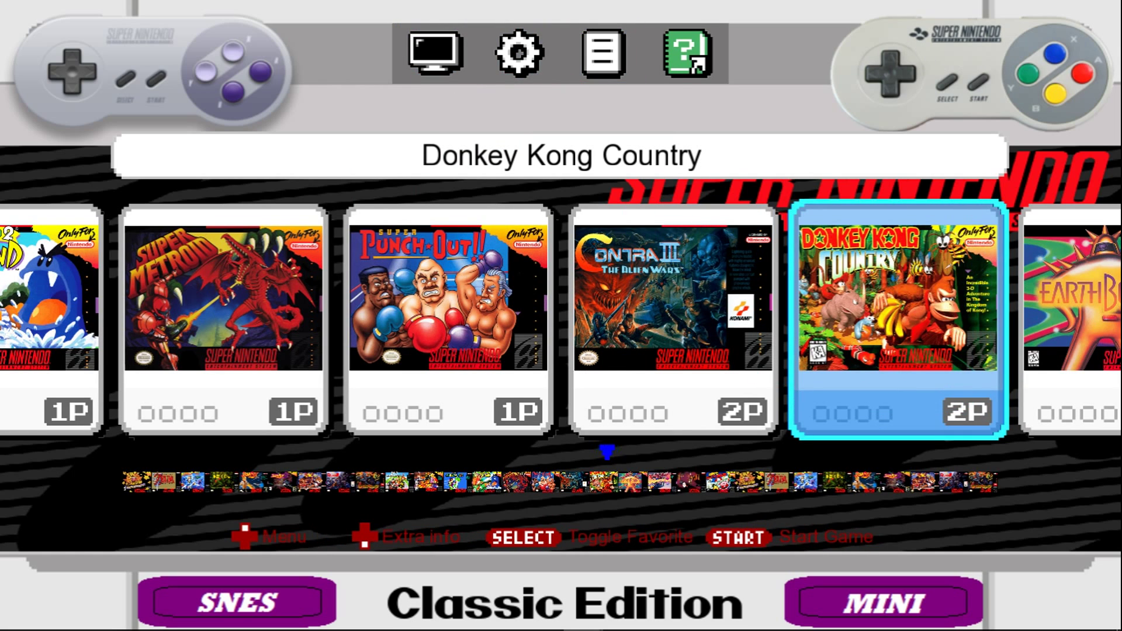
- Browse the game list from Donkey Kong Country to Super Mario World 2 - Yoshi's Island
key("Right")
key("Right")
key("Right")
key("Right")
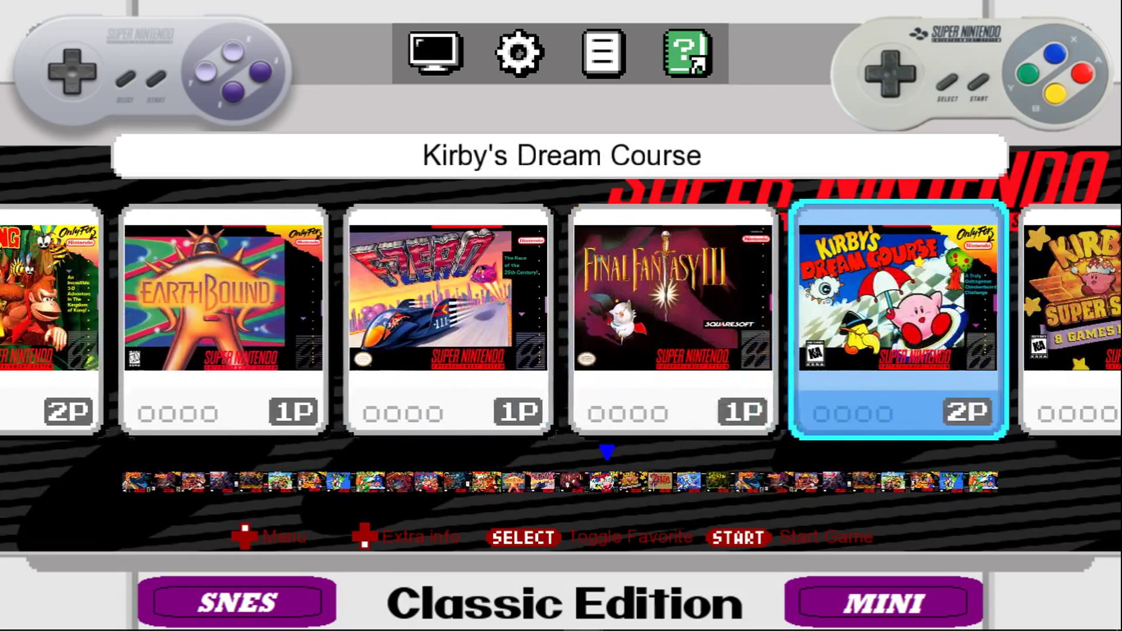
key("Right")
key("Right")
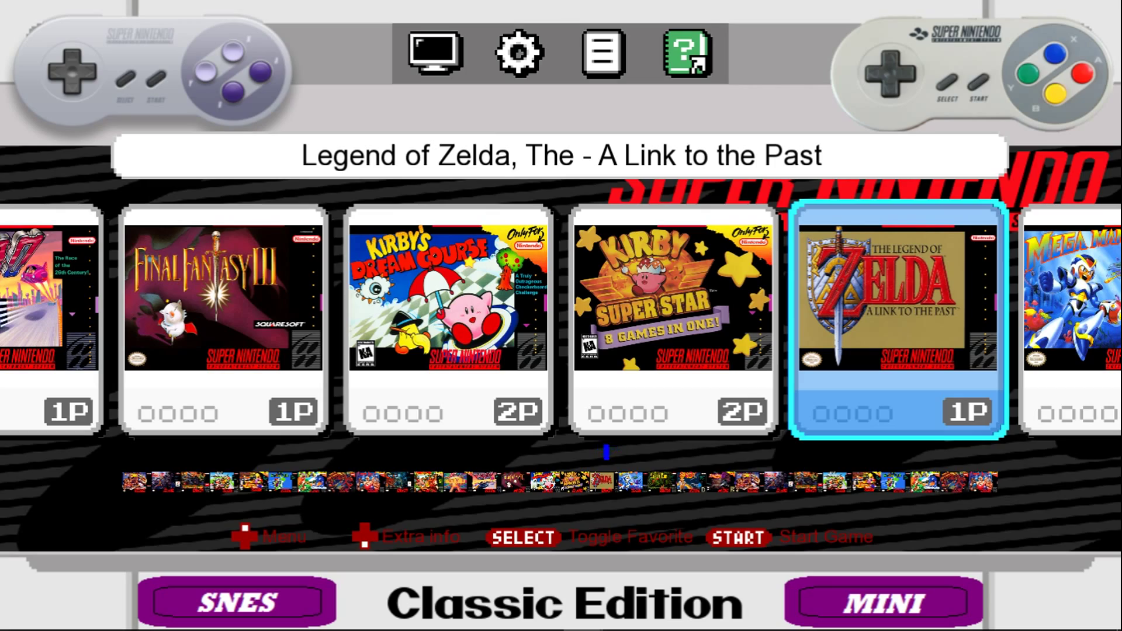
key("Right")
key("Right")
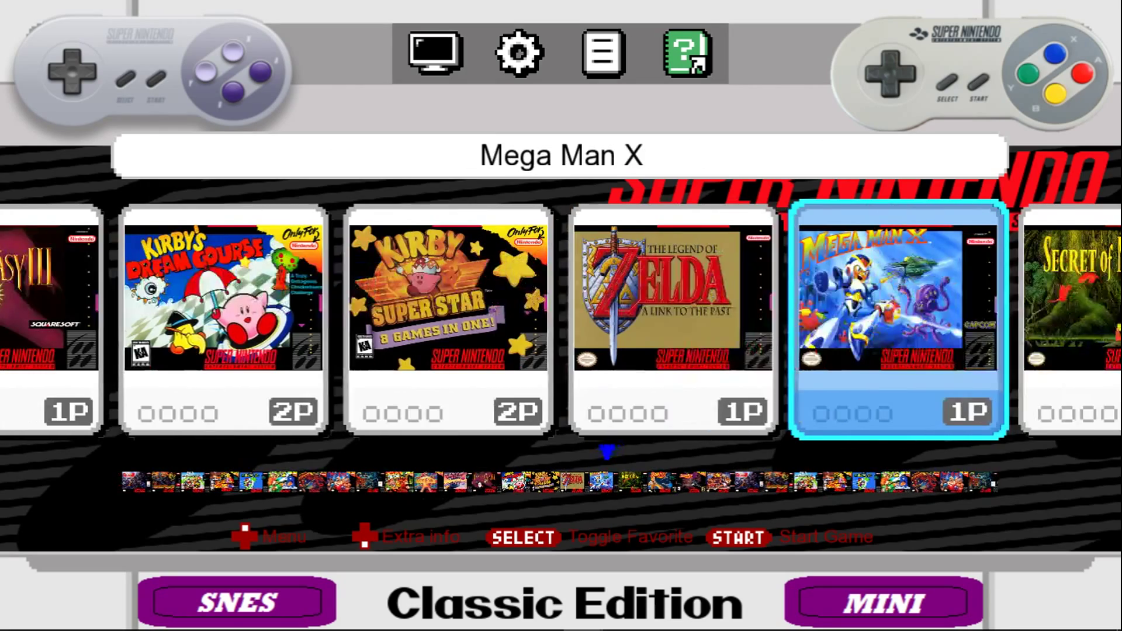
key("Right")
key("Right")
key("Right")
key("Right")
key("Right")
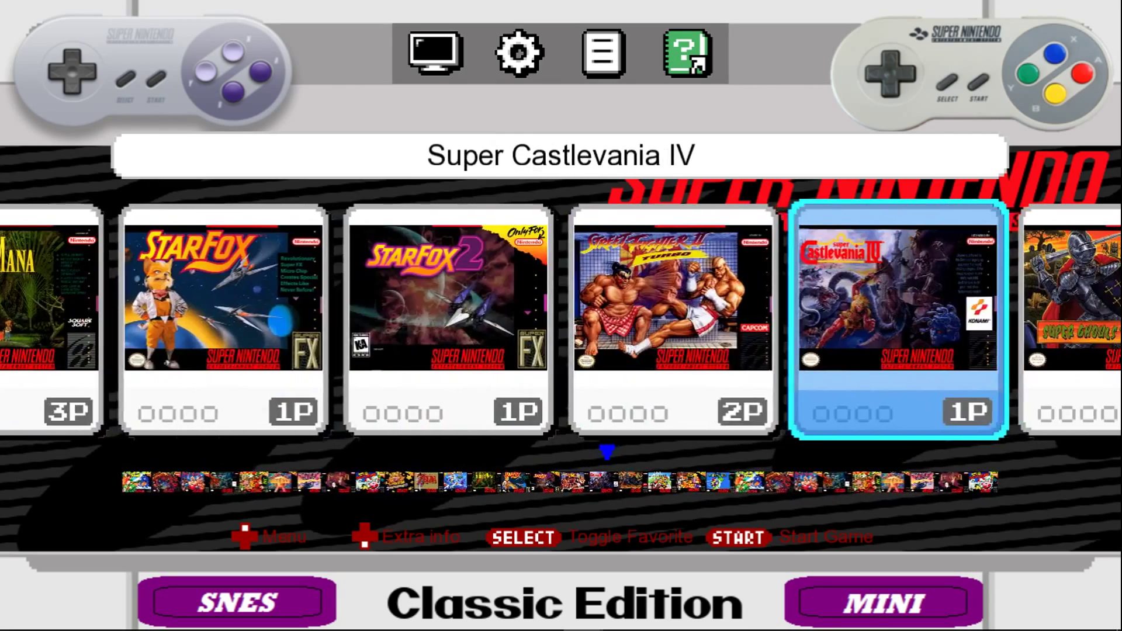
key("Right")
key("Right")
key("Right")
key("Right")
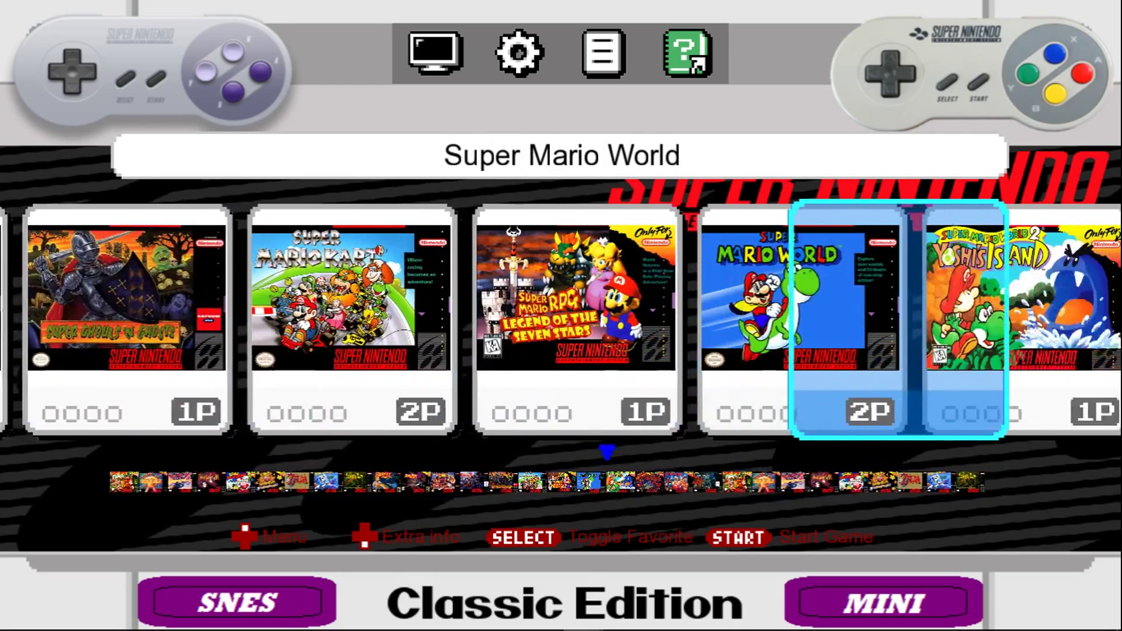
- Look at the Filters option and its previous and next filter controls, returning to the game list
key("Up")
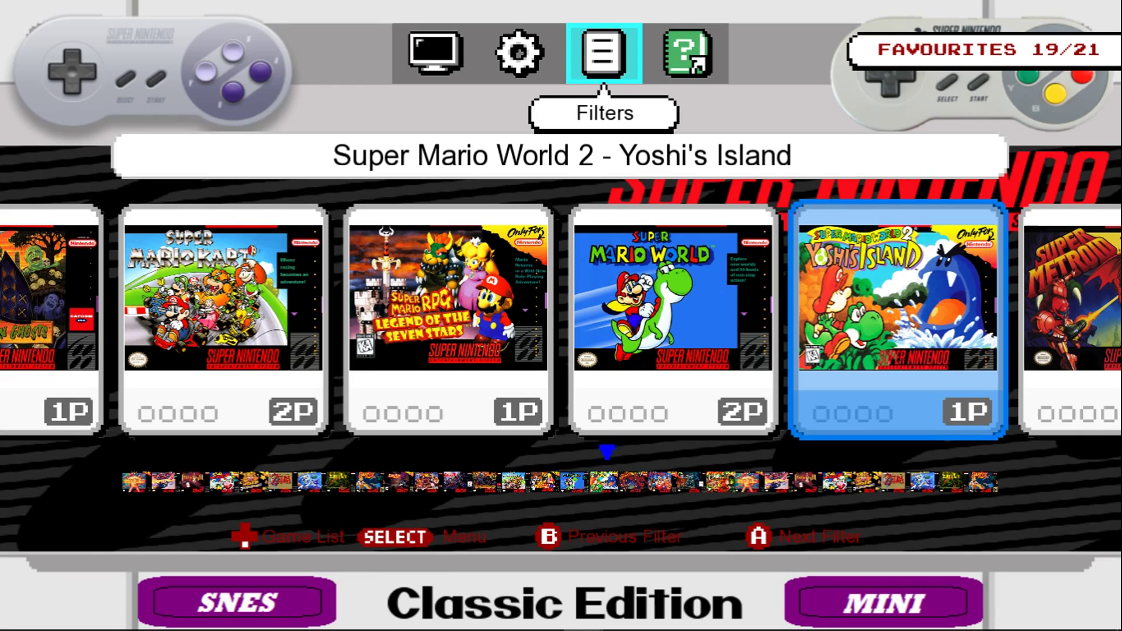
key("Down")
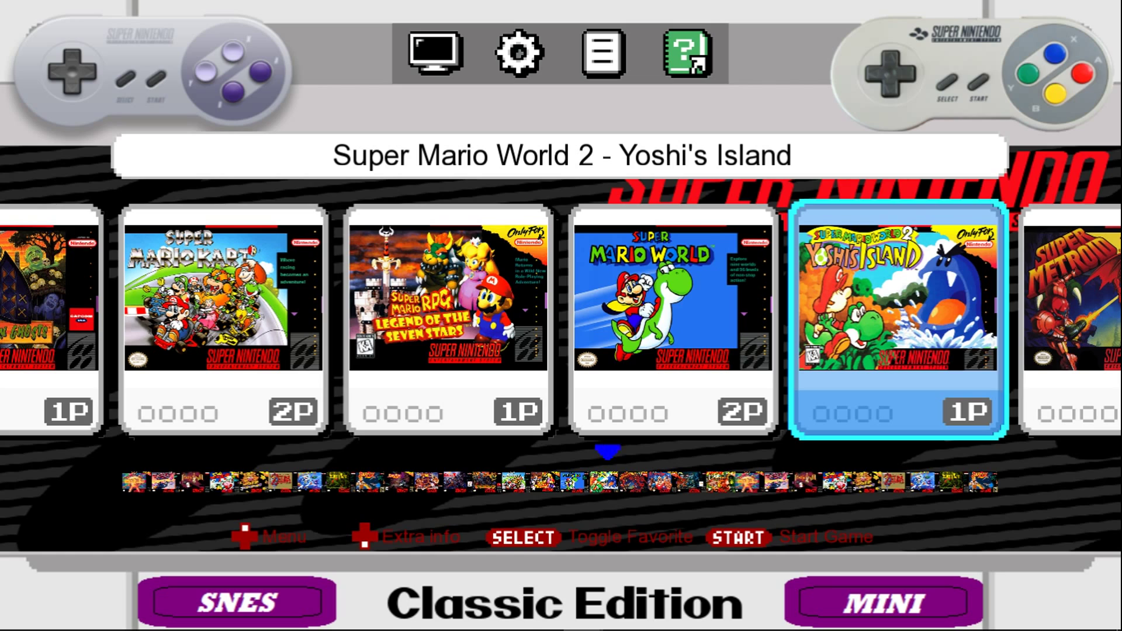
key("Up")
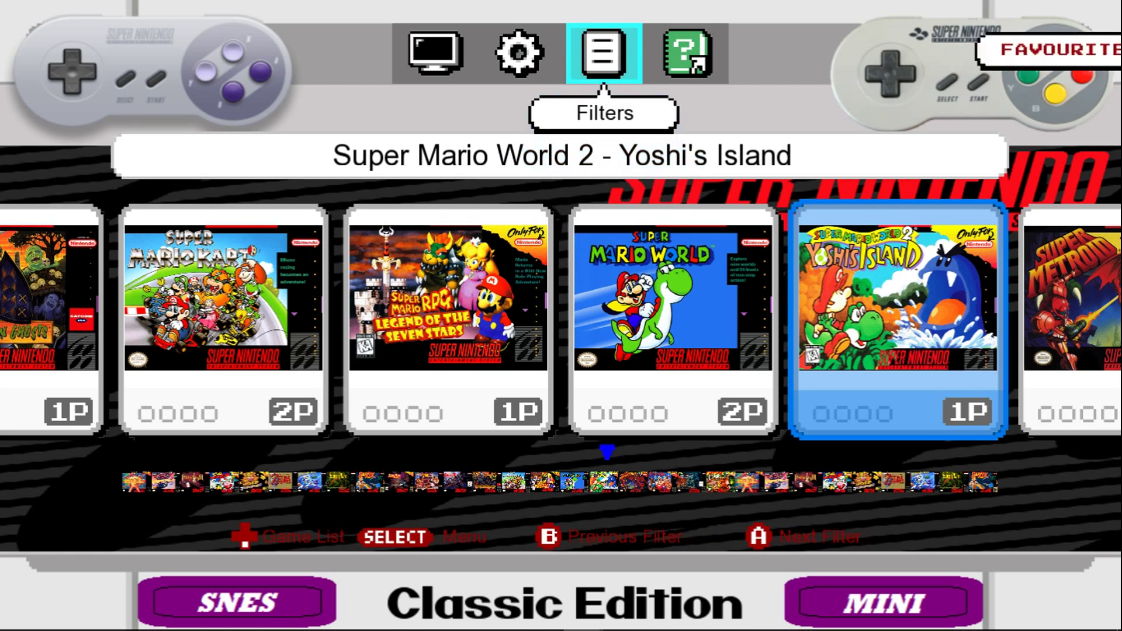
key("Down")
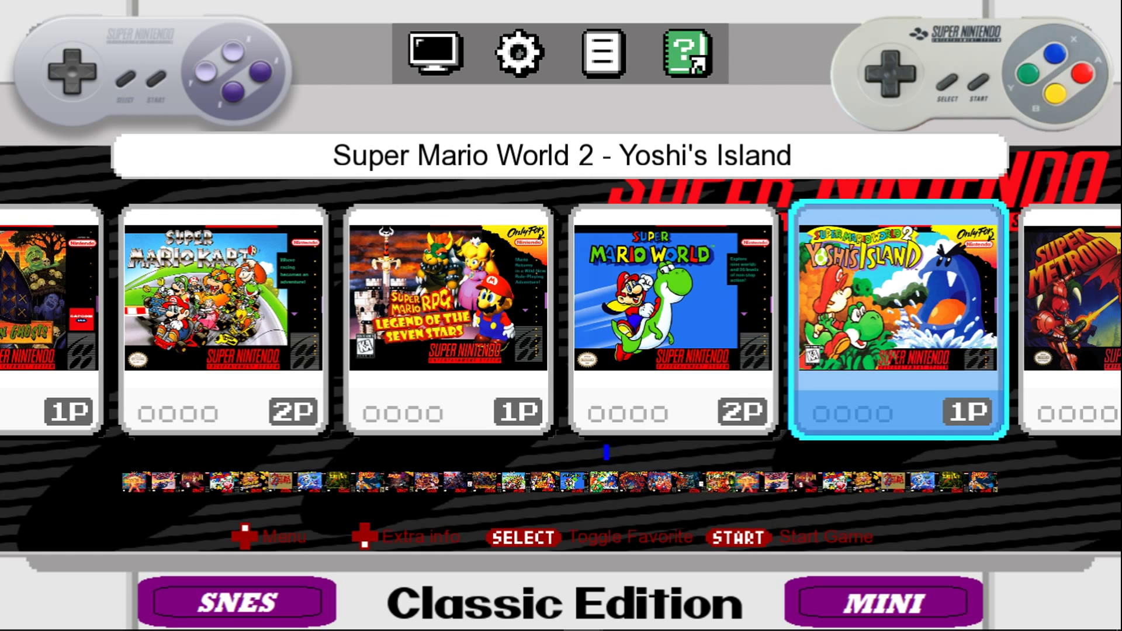
- Select Super Metroid in the game list and start the game
key("Left")
key("Left")
key("Left")
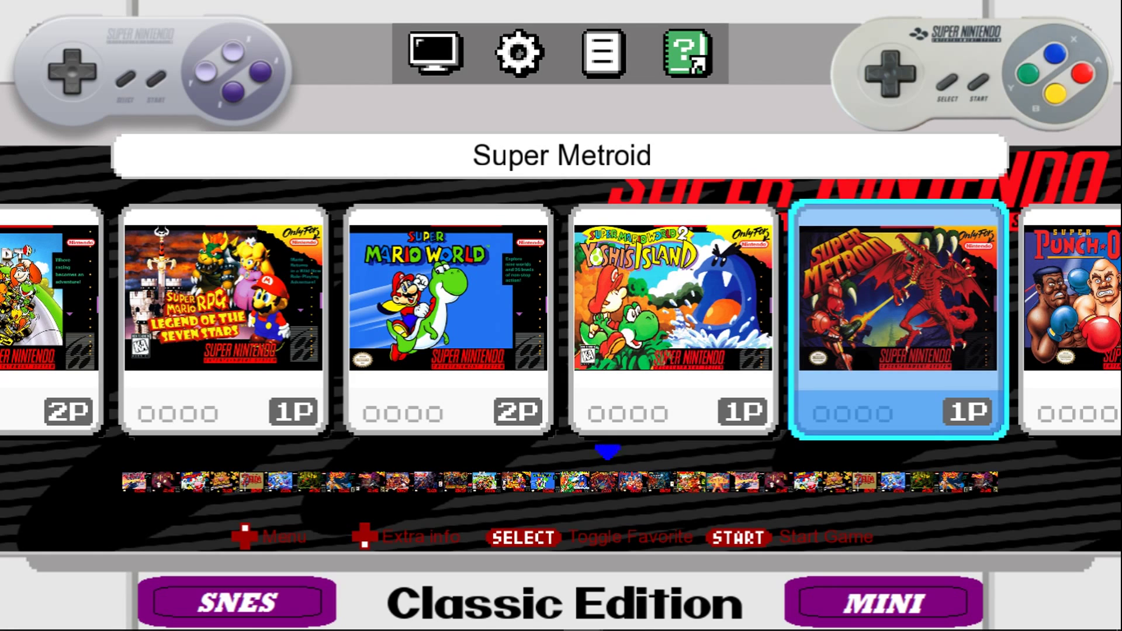
key("Return")
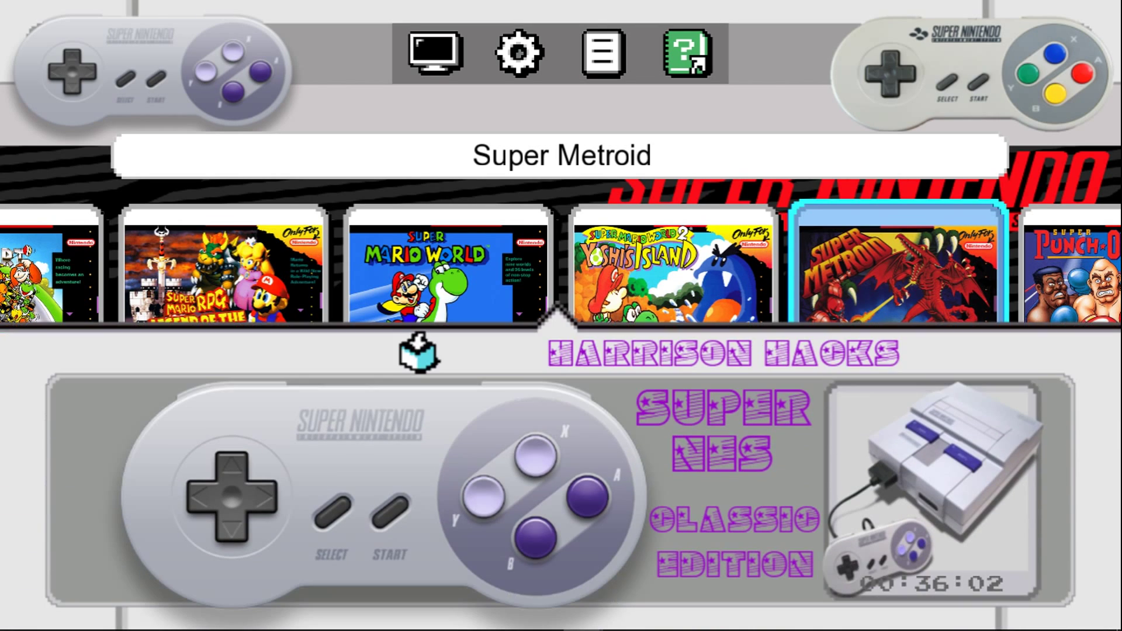